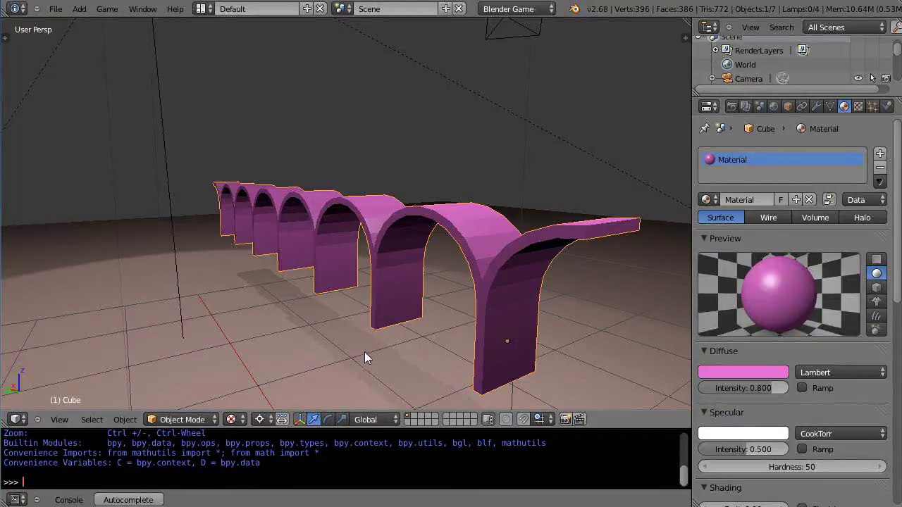
- Orbit around the finished pink arcade, place the 3D cursor, and open the File menu
{"action": "middle_click_drag", "start_coordinate": [362, 351], "coordinate": [395, 350]}
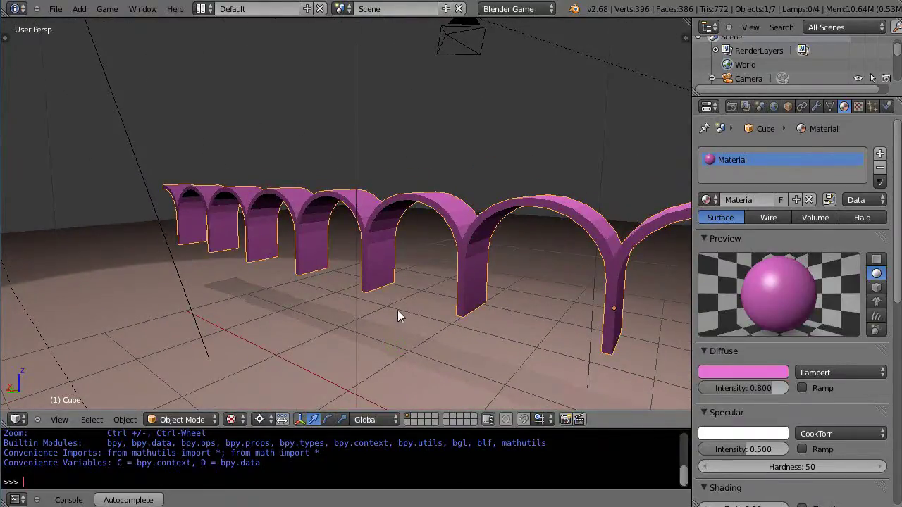
{"action": "left_click", "coordinate": [397, 310]}
{"action": "scroll", "coordinate": [398, 309], "scroll_direction": "down", "scroll_amount": 1}
{"action": "scroll", "coordinate": [397, 310], "scroll_direction": "up", "scroll_amount": 1}
{"action": "left_click", "coordinate": [55, 8]}
- Open the recent file BasicArch0 with its thin pink block
{"action": "mouse_move", "coordinate": [78, 50]}
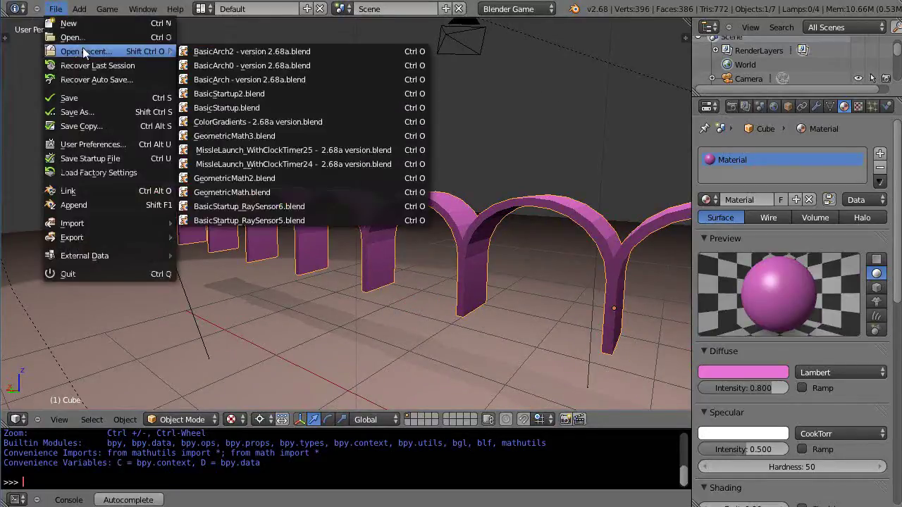
{"action": "left_click", "coordinate": [220, 66]}
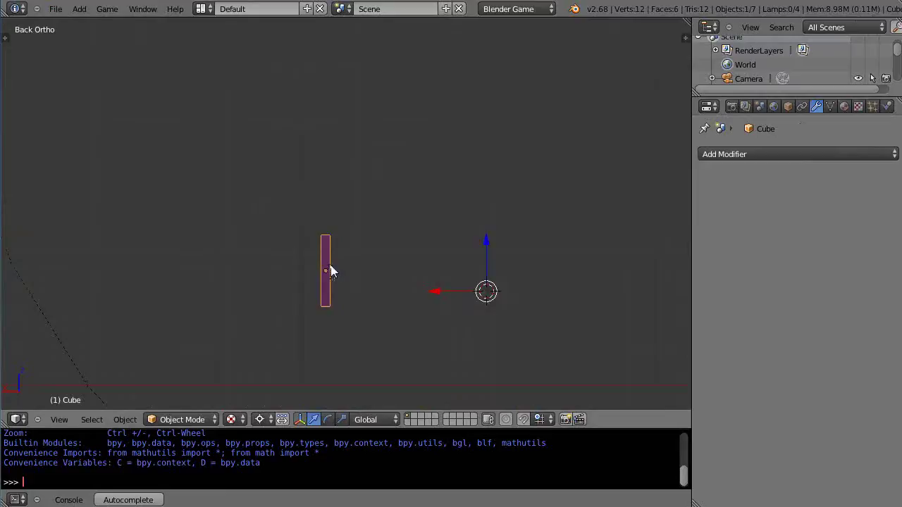
{"action": "scroll", "coordinate": [331, 267], "scroll_direction": "up", "scroll_amount": 3}
{"action": "scroll", "coordinate": [335, 275], "scroll_direction": "down", "scroll_amount": 2}
- Select the thin block and switch to the straight-on back orthographic view
{"action": "middle_click_drag", "start_coordinate": [339, 285], "coordinate": [331, 310]}
{"action": "right_click", "coordinate": [331, 310]}
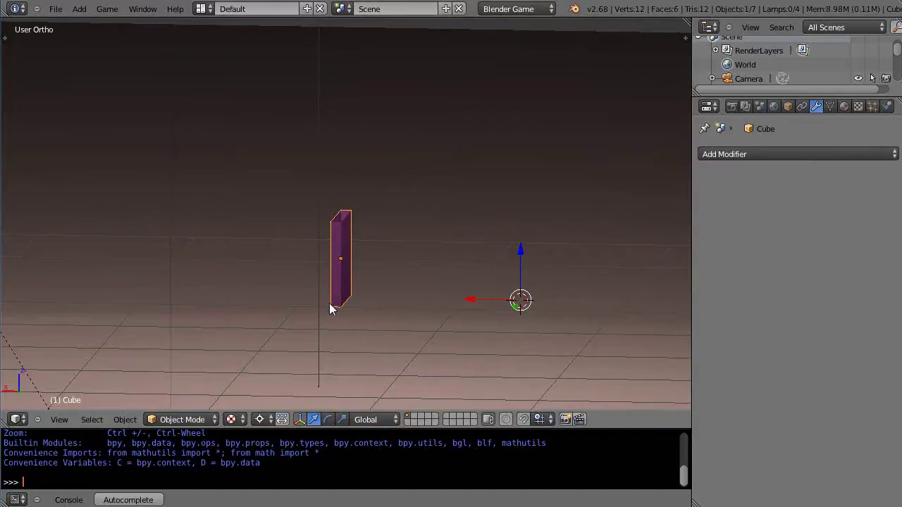
{"action": "key", "text": "ctrl+KP_1"}
{"action": "scroll", "coordinate": [238, 272], "scroll_direction": "up", "scroll_amount": 1}
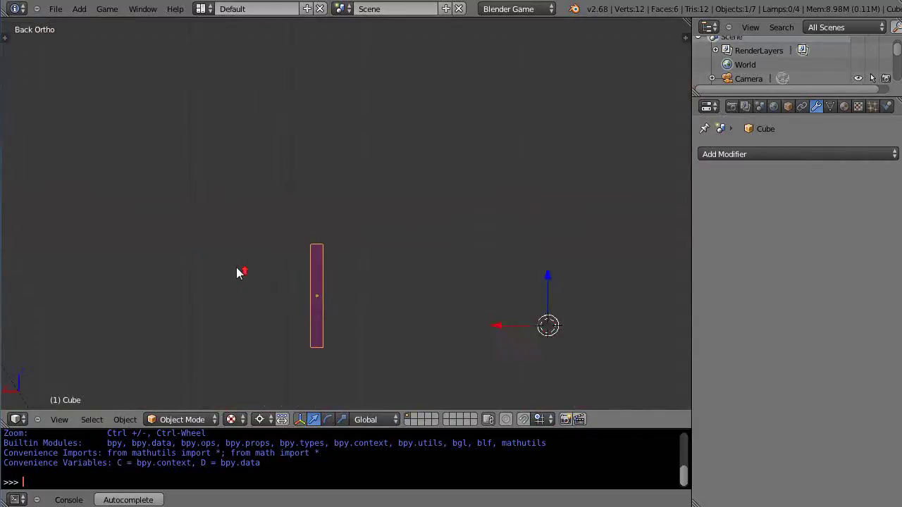
{"action": "scroll", "coordinate": [239, 273], "scroll_direction": "up", "scroll_amount": 1}
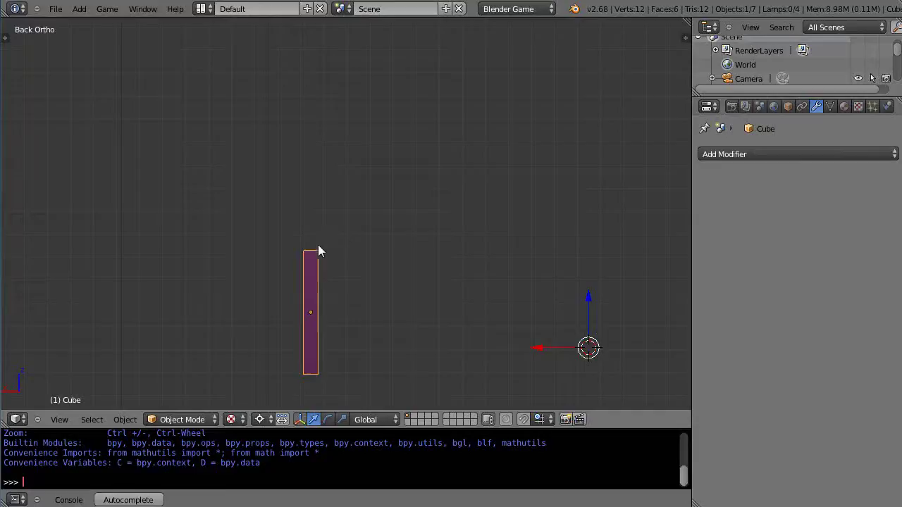
- In Edit Mode, disable Limit Selection to Visible and box-select the block's four top vertices
{"action": "key", "text": "Tab"}
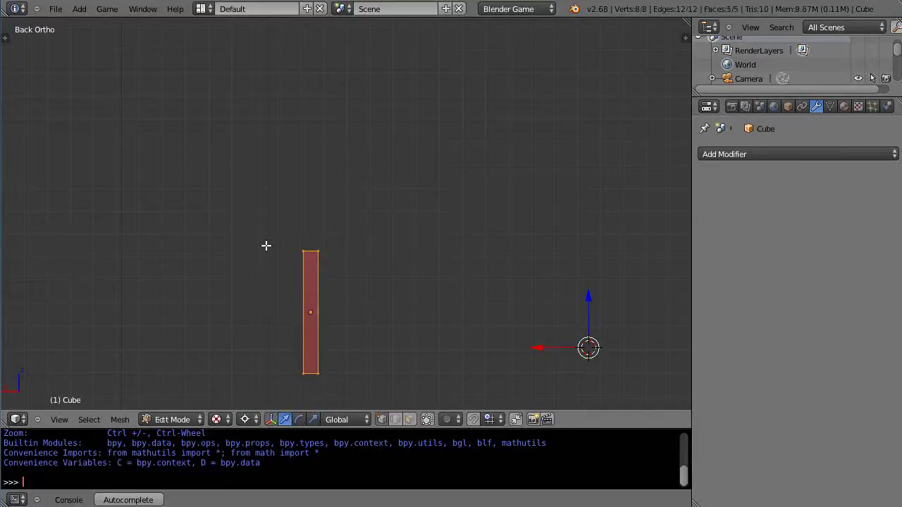
{"action": "key", "text": "a"}
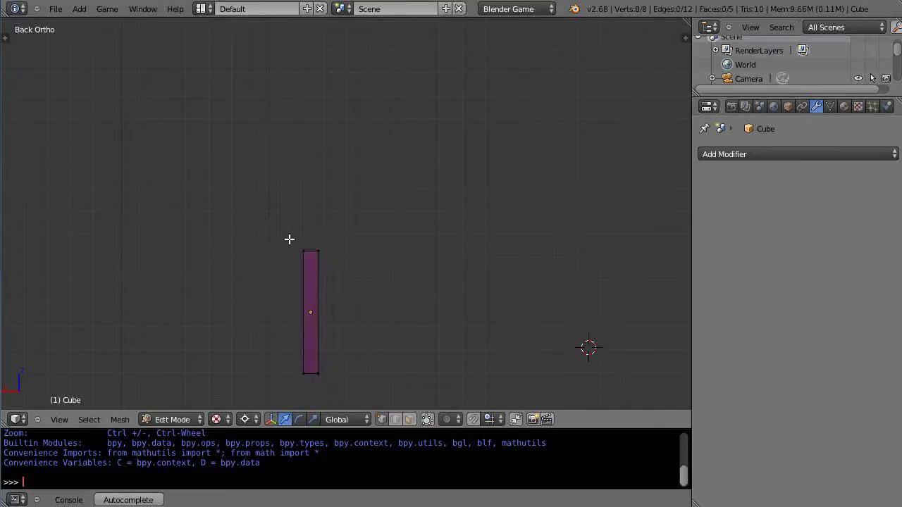
{"action": "left_click", "coordinate": [427, 422]}
{"action": "key", "text": "b"}
{"action": "left_click_drag", "start_coordinate": [282, 230], "coordinate": [350, 269]}
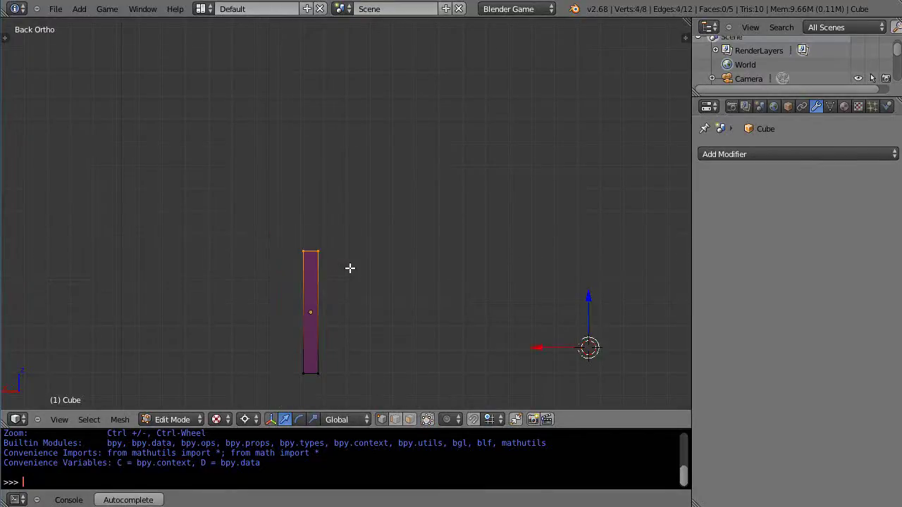
{"action": "middle_click_drag", "start_coordinate": [355, 295], "coordinate": [360, 323]}
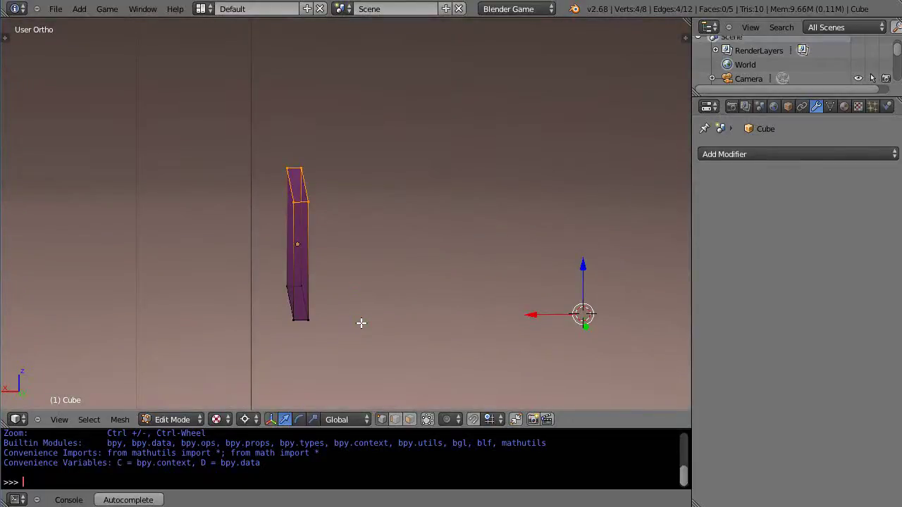
{"action": "key", "text": "ctrl+KP_1"}
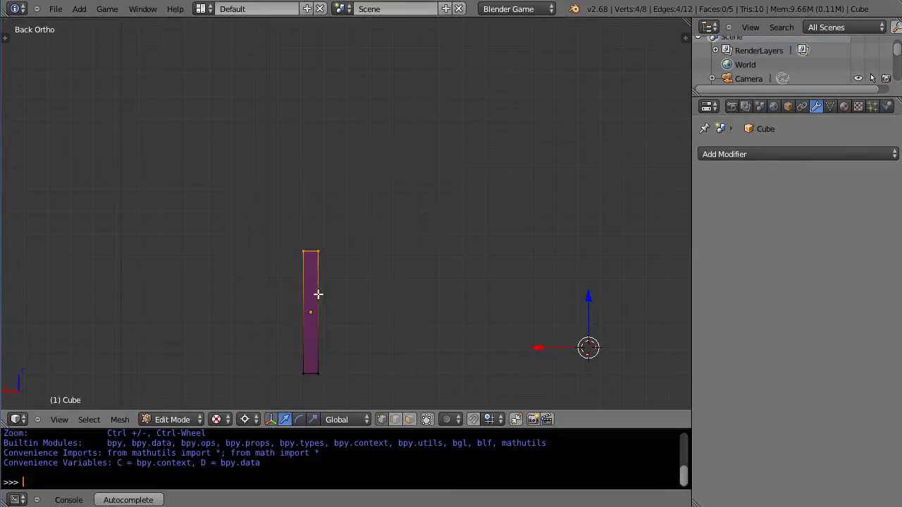
- Try Active Element and Median Point pivots, settling on Active Element as the pivot point
{"action": "left_click", "coordinate": [245, 420]}
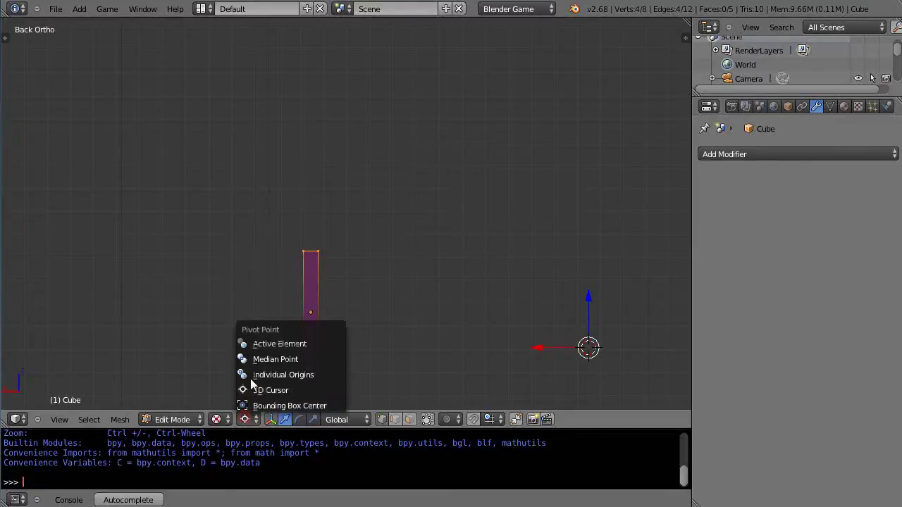
{"action": "left_click", "coordinate": [259, 343]}
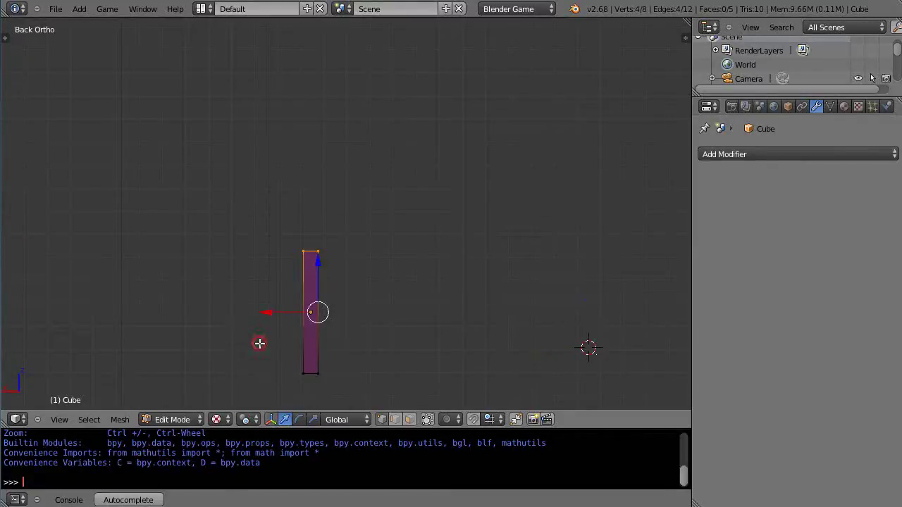
{"action": "left_click", "coordinate": [246, 419]}
{"action": "left_click", "coordinate": [252, 358]}
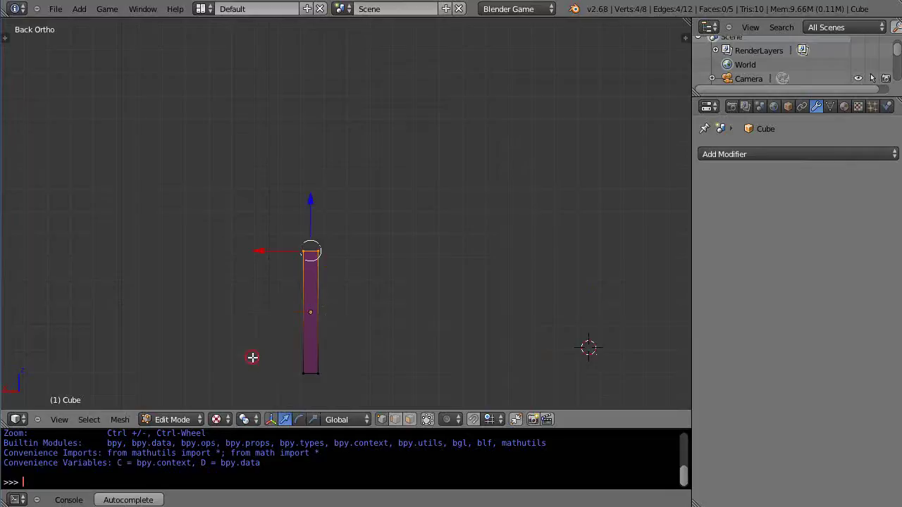
{"action": "left_click", "coordinate": [246, 420]}
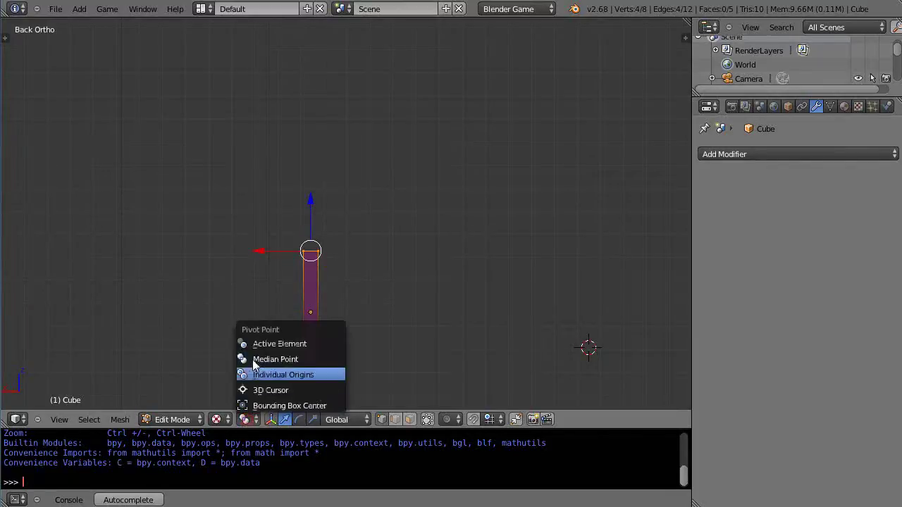
{"action": "left_click", "coordinate": [257, 343]}
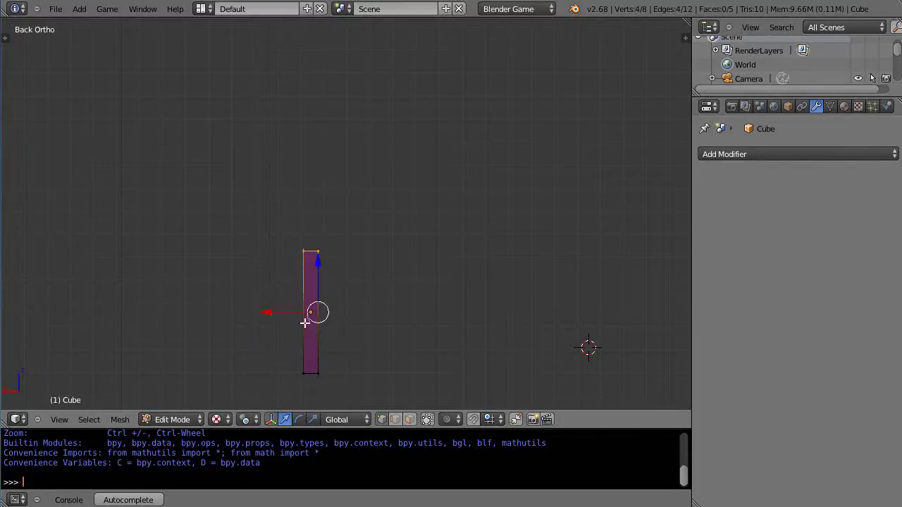
- Place the 3D cursor right of the block's top and set the pivot point to 3D Cursor
{"action": "left_click", "coordinate": [380, 250]}
{"action": "scroll", "coordinate": [392, 263], "scroll_direction": "up", "scroll_amount": 1}
{"action": "scroll", "coordinate": [392, 262], "scroll_direction": "up", "scroll_amount": 5}
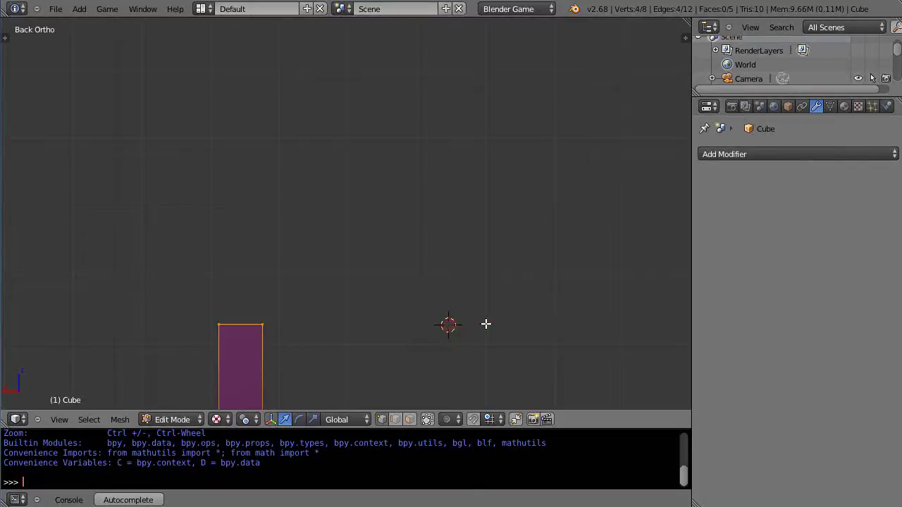
{"action": "scroll", "coordinate": [478, 329], "scroll_direction": "down", "scroll_amount": 2}
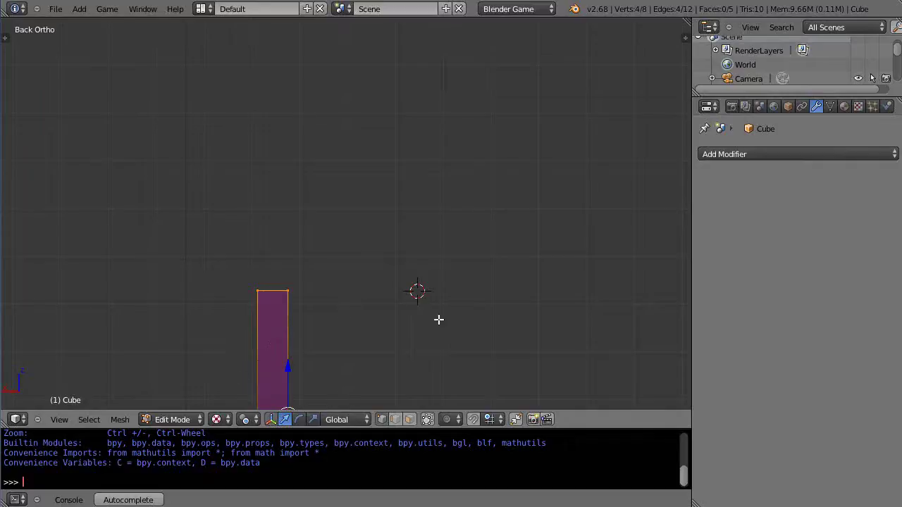
{"action": "left_click", "coordinate": [245, 421]}
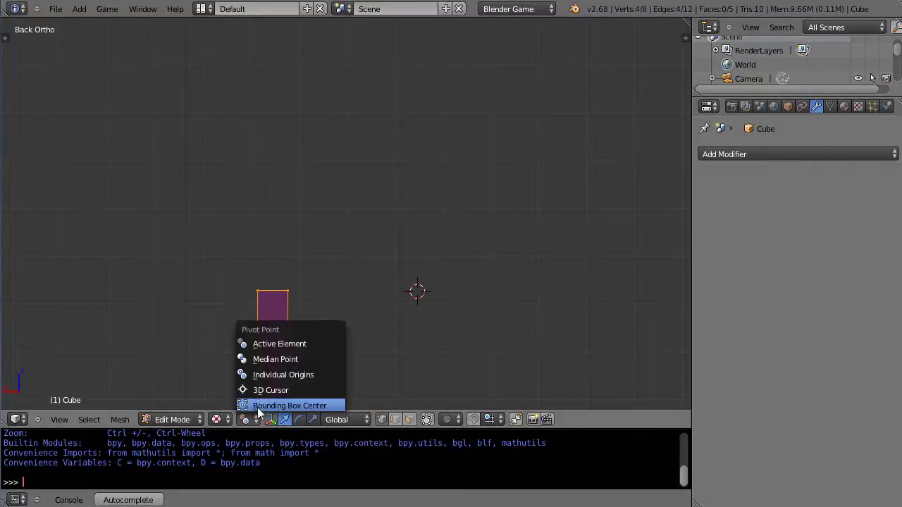
{"action": "left_click", "coordinate": [258, 391]}
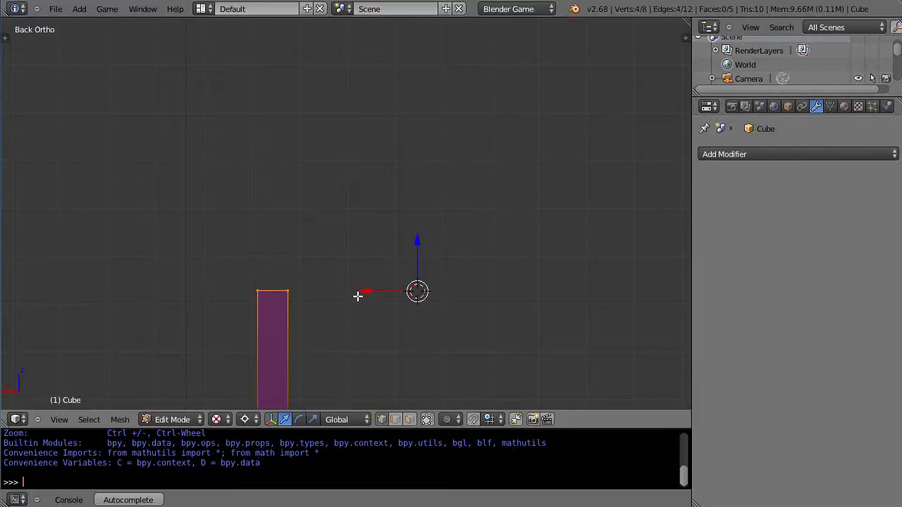
- Extrude the top face in segments, rotating each -15° about the global Y axis
{"action": "key", "text": "e"}
{"action": "key", "text": "r"}
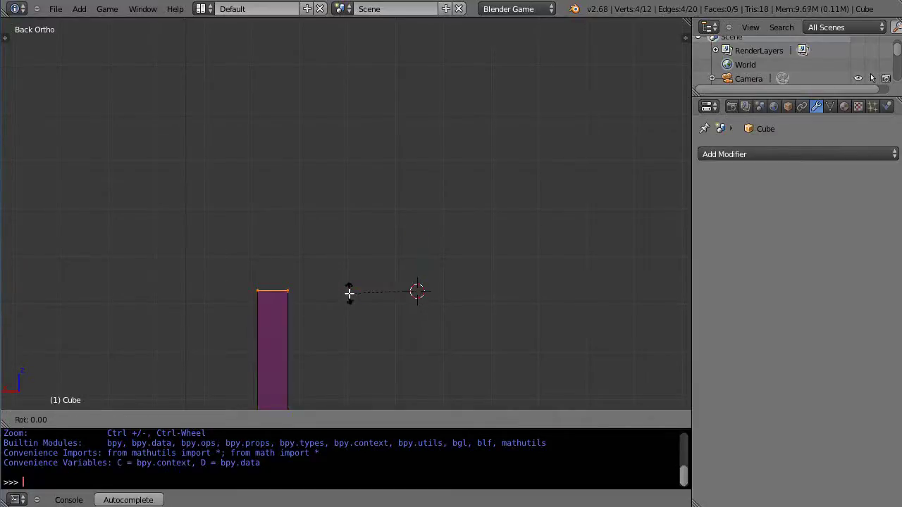
{"action": "key", "text": "y"}
{"action": "type", "text": "-15"}
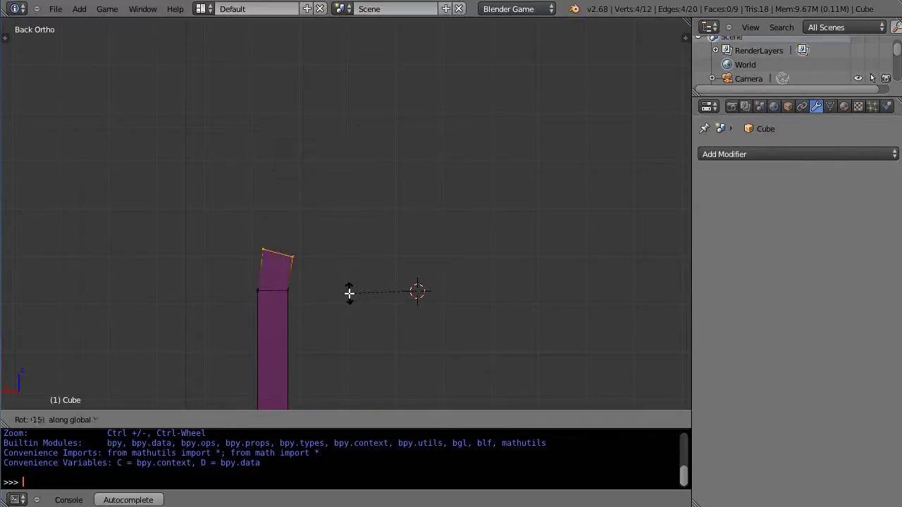
{"action": "key", "text": "Return"}
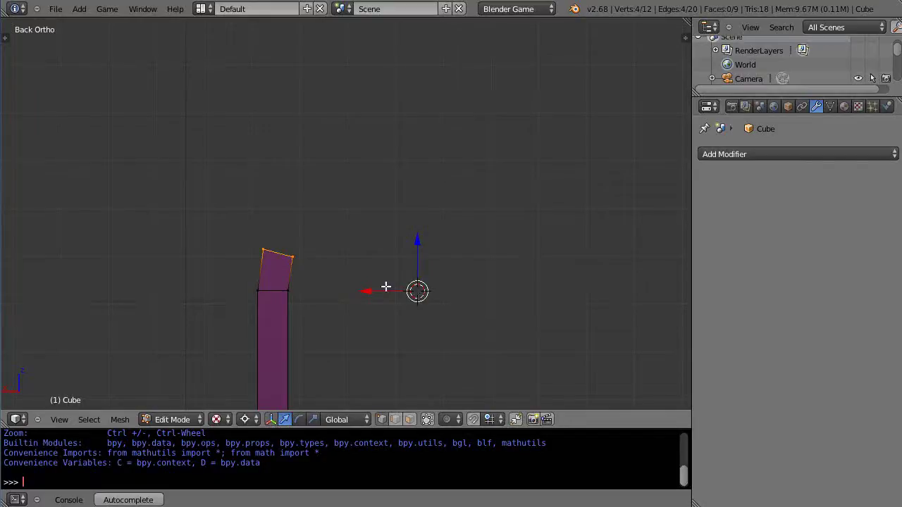
{"action": "type", "text": "ery-15"}
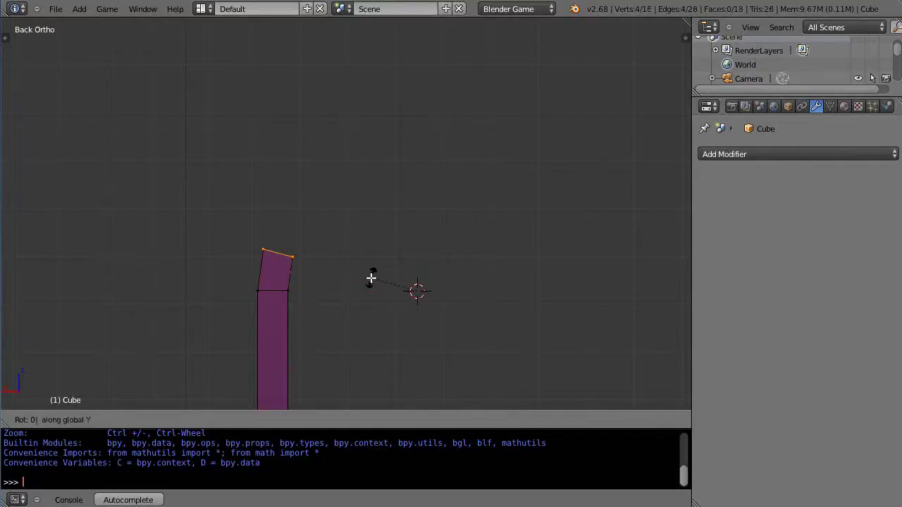
{"action": "key", "text": "Return"}
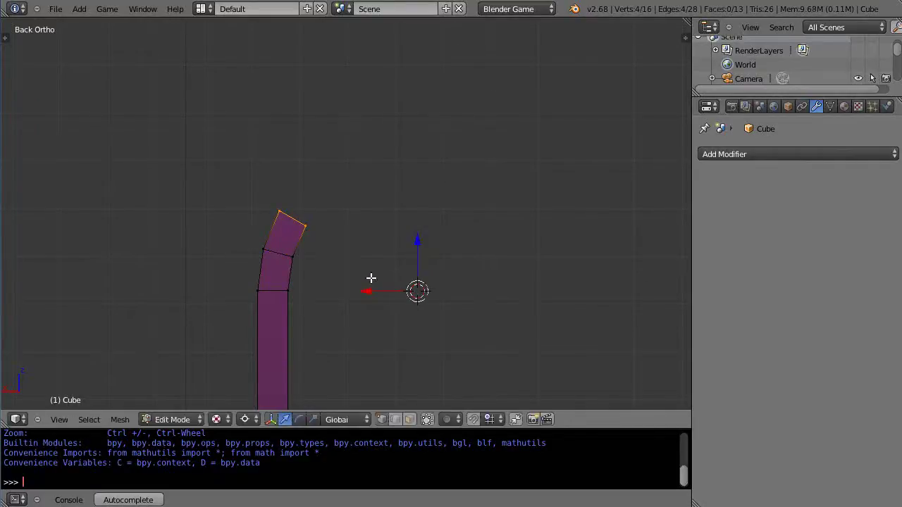
{"action": "type", "text": "ery-15"}
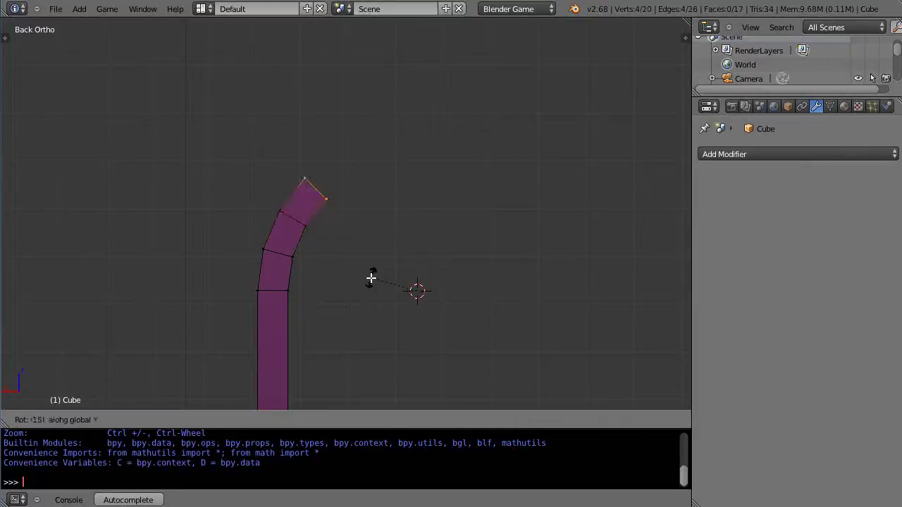
{"action": "key", "text": "Return"}
{"action": "key", "text": "ctrl+z"}
{"action": "type", "text": "r"}
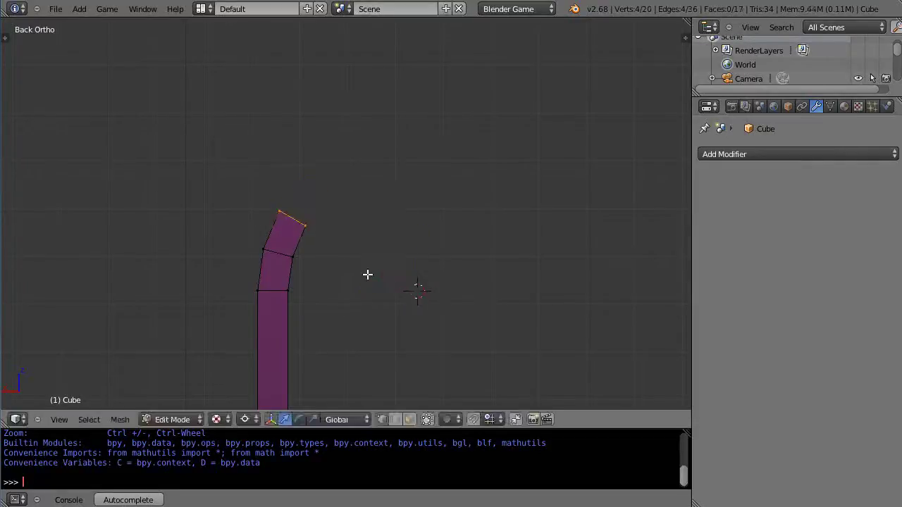
{"action": "type", "text": "y"}
{"action": "type", "text": "-15"}
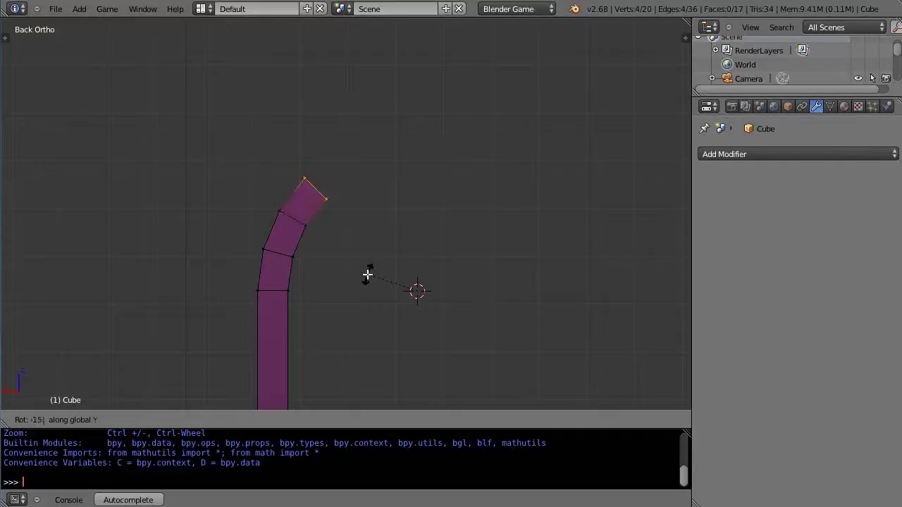
{"action": "key", "text": "Return"}
- Continue extruding segments rotated 15° about Y until the arch end lies horizontal
{"action": "type", "text": "e"}
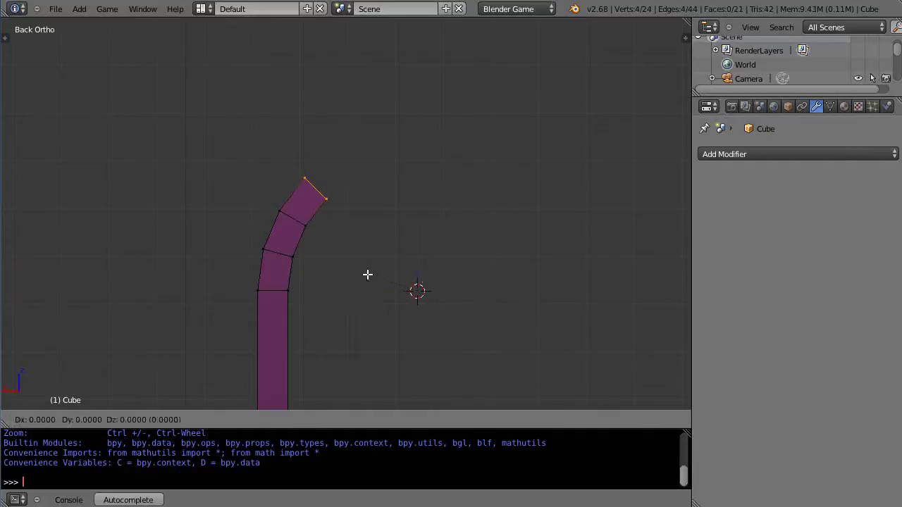
{"action": "type", "text": "ry"}
{"action": "type", "text": "15"}
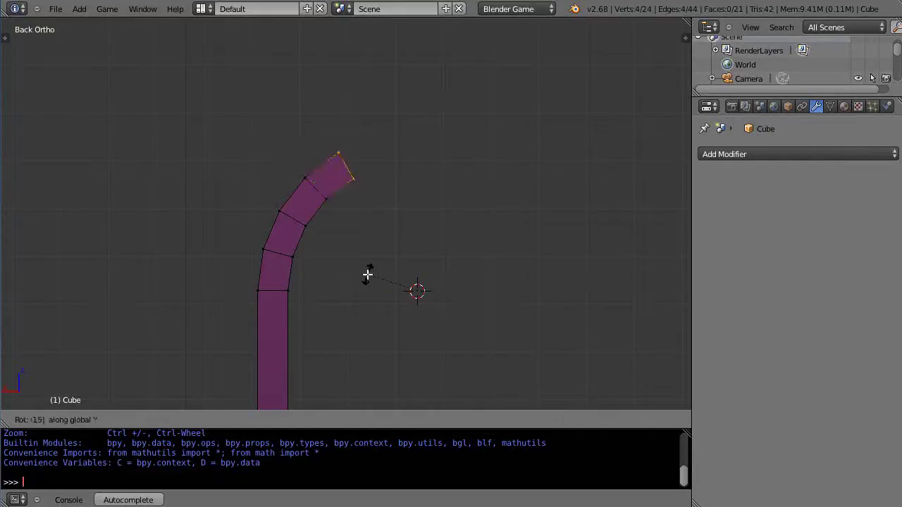
{"action": "key", "text": "Return"}
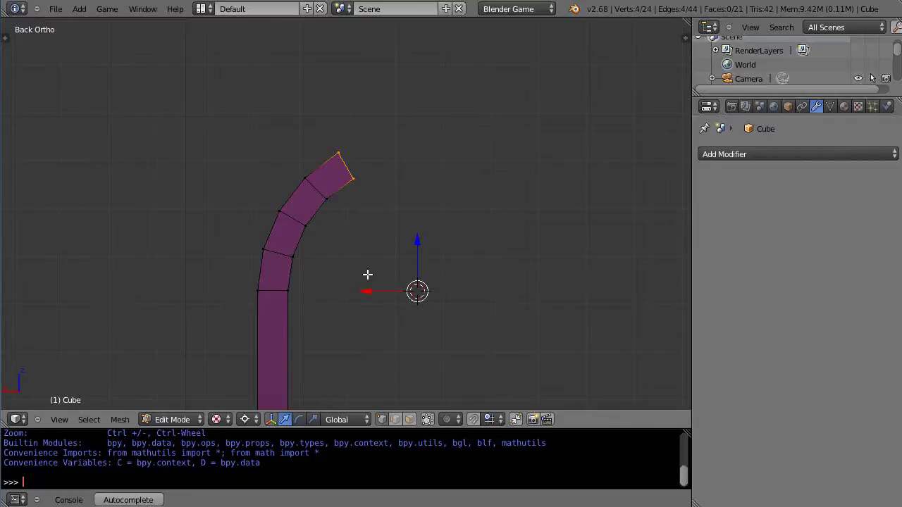
{"action": "key", "text": "e"}
{"action": "type", "text": "ry"}
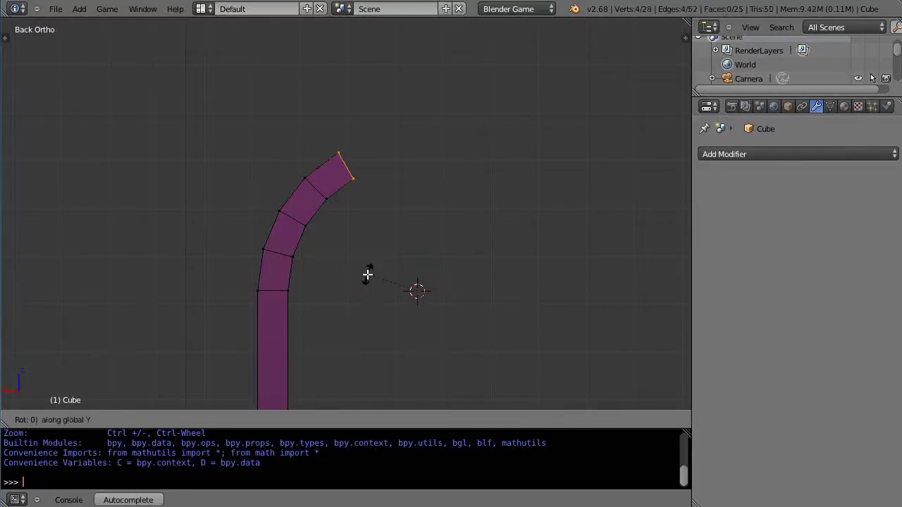
{"action": "type", "text": "15"}
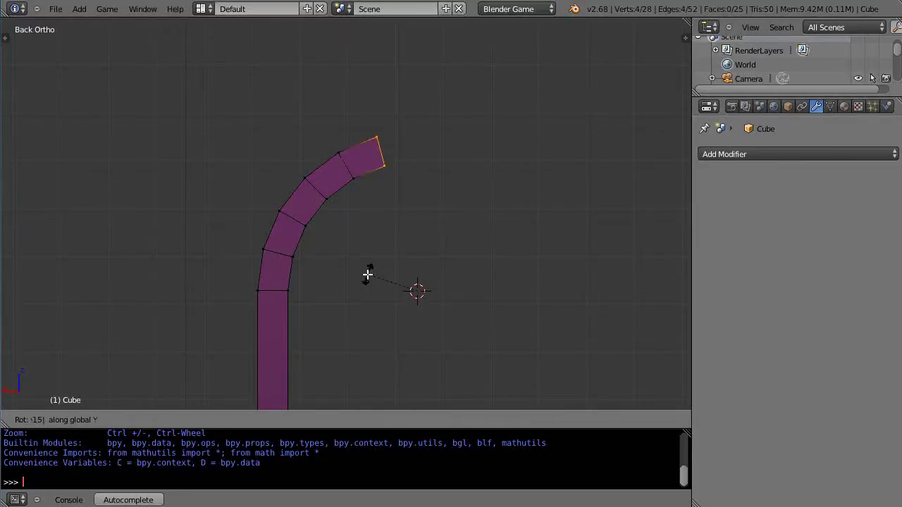
{"action": "key", "text": "Return"}
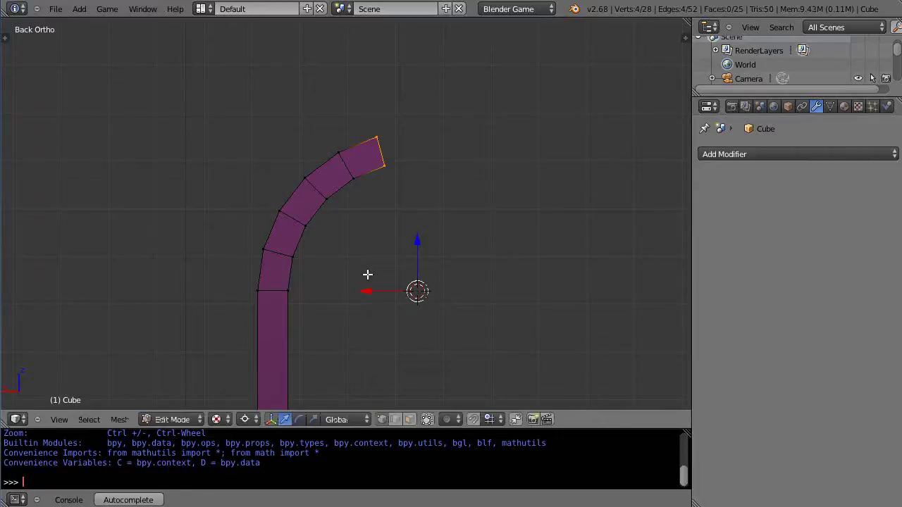
{"action": "type", "text": "e"}
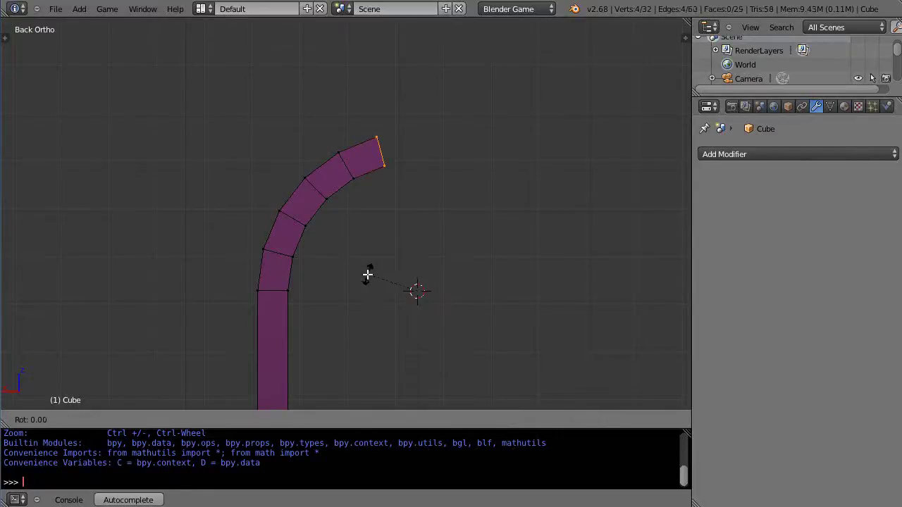
{"action": "type", "text": "ry"}
{"action": "type", "text": "15"}
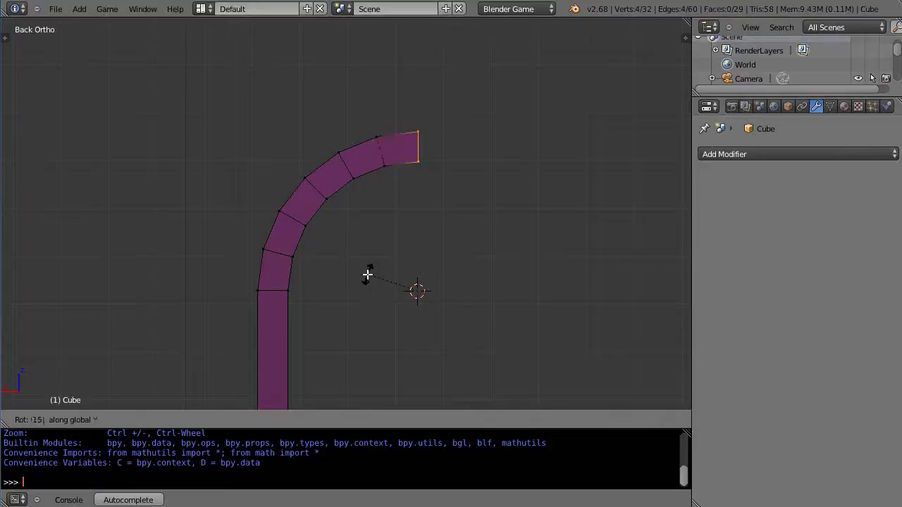
{"action": "key", "text": "Return"}
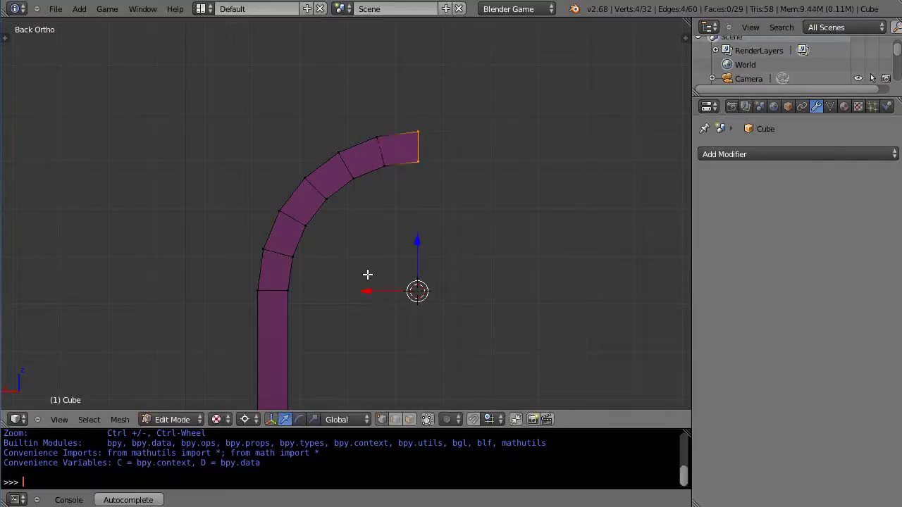
- Place the 3D cursor by the arch's inner curve and check the arch from the back view
{"action": "left_click", "coordinate": [367, 274]}
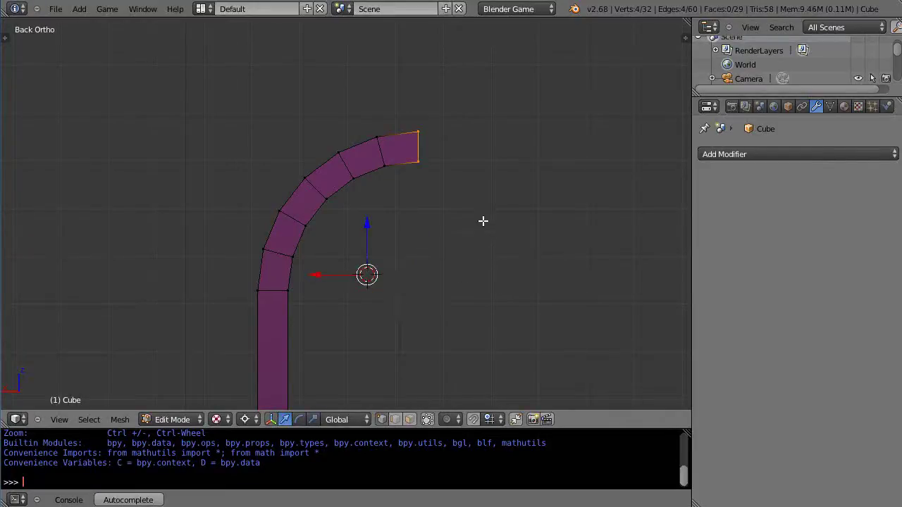
{"action": "scroll", "coordinate": [468, 195], "scroll_direction": "down", "scroll_amount": 5}
{"action": "scroll", "coordinate": [454, 222], "scroll_direction": "up", "scroll_amount": 3}
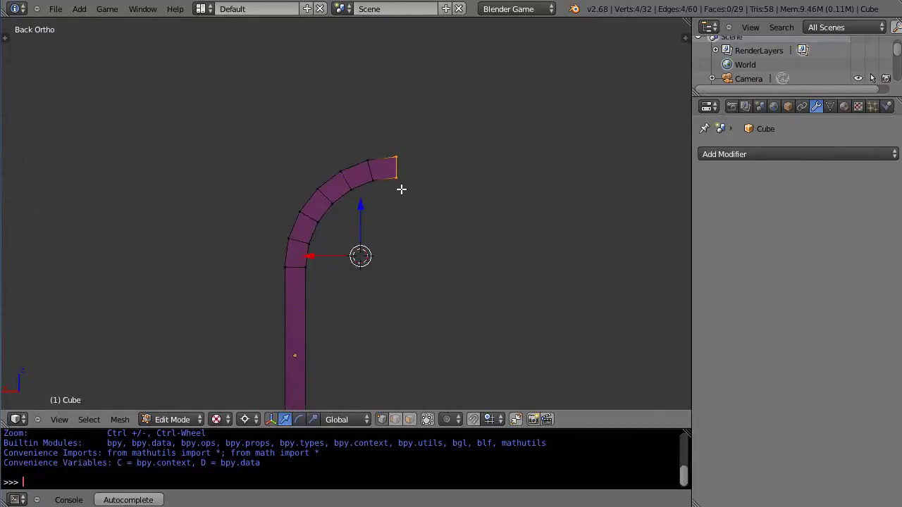
{"action": "mouse_move", "coordinate": [415, 231]}
{"action": "middle_mouse_down"}
{"action": "mouse_move", "coordinate": [439, 280]}
{"action": "mouse_move", "coordinate": [423, 244]}
{"action": "mouse_move", "coordinate": [406, 236]}
{"action": "mouse_move", "coordinate": [423, 238]}
{"action": "mouse_move", "coordinate": [415, 235]}
{"action": "middle_mouse_up"}
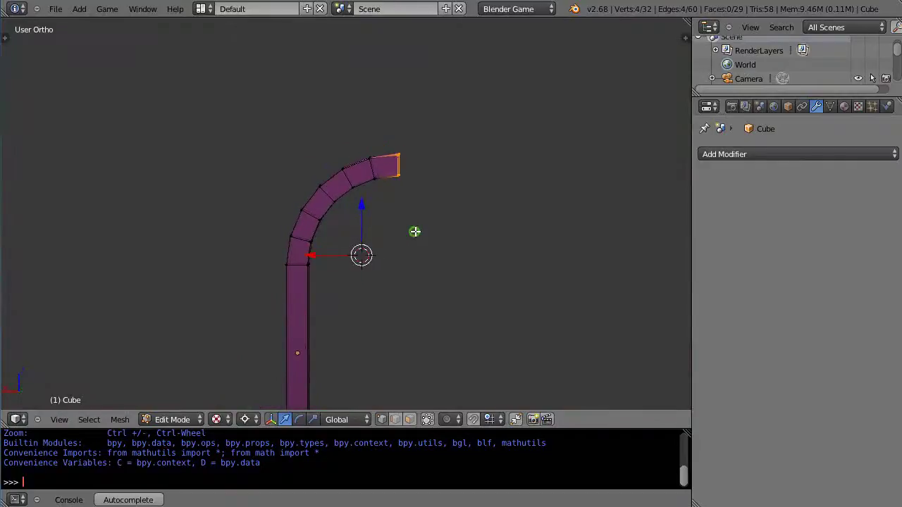
{"action": "key", "text": "ctrl+KP_1"}
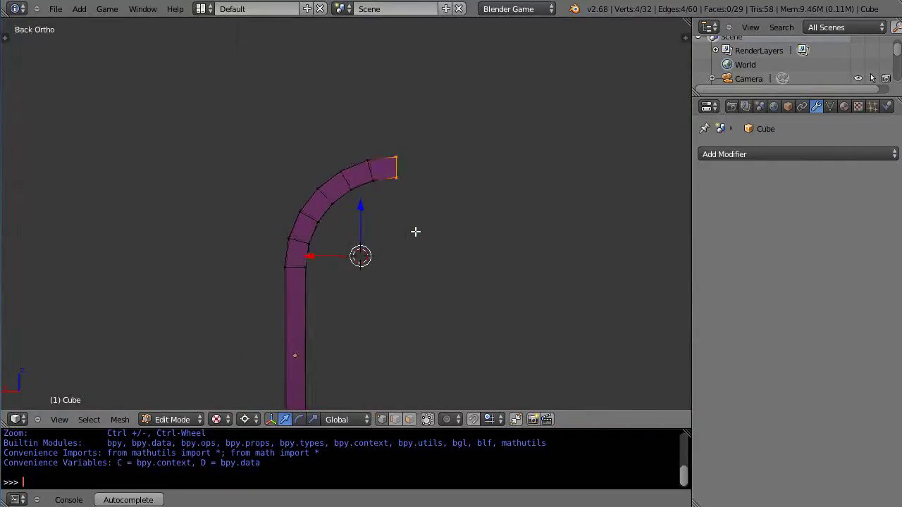
{"action": "scroll", "coordinate": [419, 226], "scroll_direction": "down", "scroll_amount": 4}
{"action": "scroll", "coordinate": [419, 226], "scroll_direction": "up", "scroll_amount": 3}
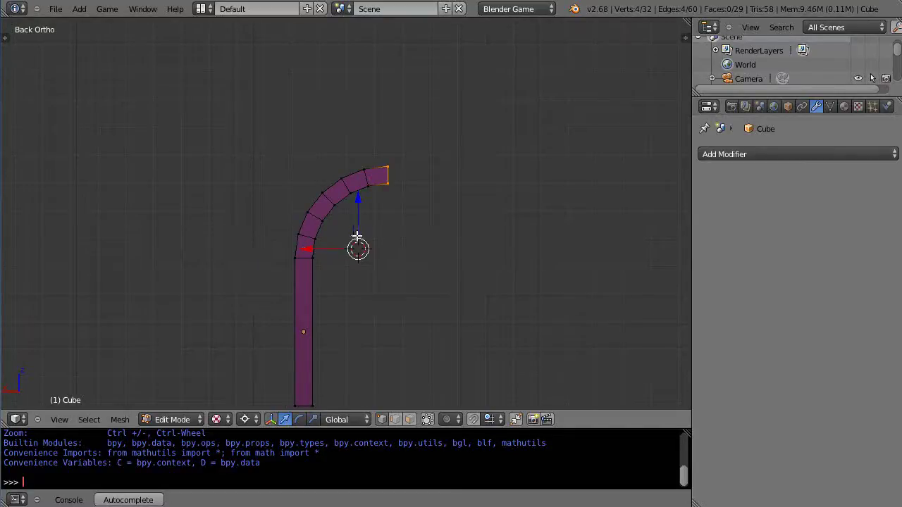
- Add a Mirror modifier in Object Mode to mirror the half-arch into a Y shape
{"action": "key", "text": "Tab"}
{"action": "scroll", "coordinate": [358, 243], "scroll_direction": "down", "scroll_amount": 1}
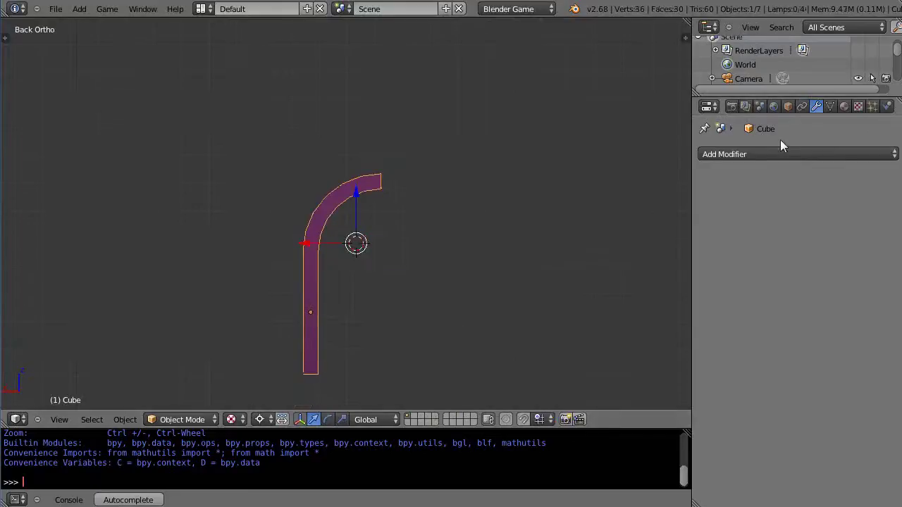
{"action": "left_click", "coordinate": [764, 155]}
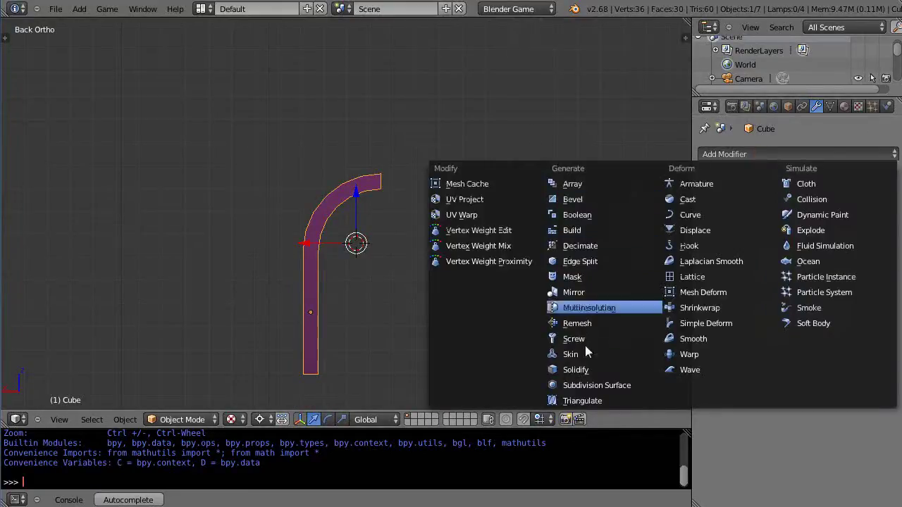
{"action": "left_click", "coordinate": [582, 292]}
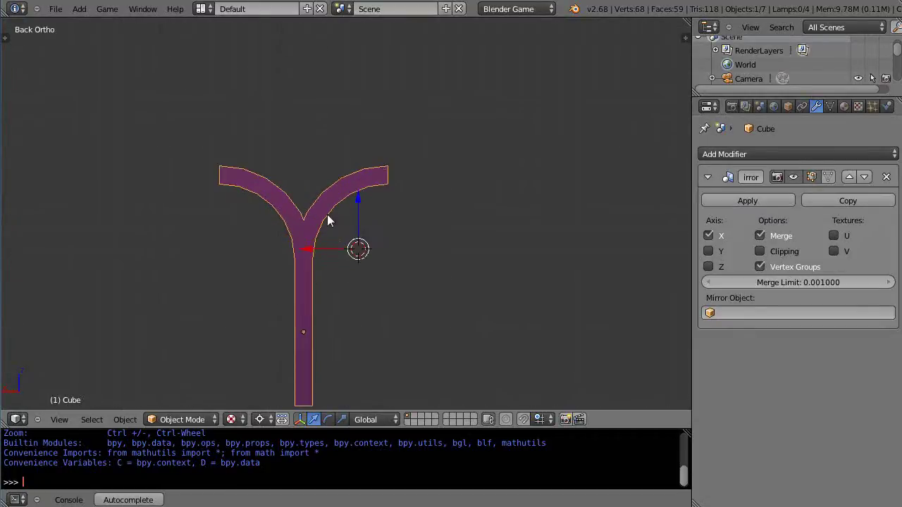
{"action": "scroll", "coordinate": [338, 226], "scroll_direction": "down", "scroll_amount": 1}
{"action": "middle_click_drag", "start_coordinate": [360, 267], "coordinate": [382, 221], "text": "shift"}
- Return to the back view and apply the Mirror modifier in Object Mode
{"action": "key", "text": "Tab"}
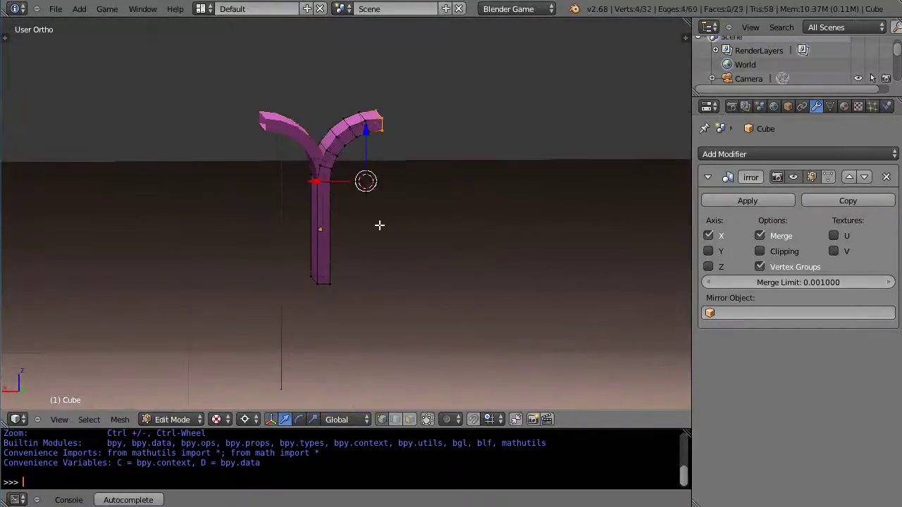
{"action": "key", "text": "ctrl+KP_1"}
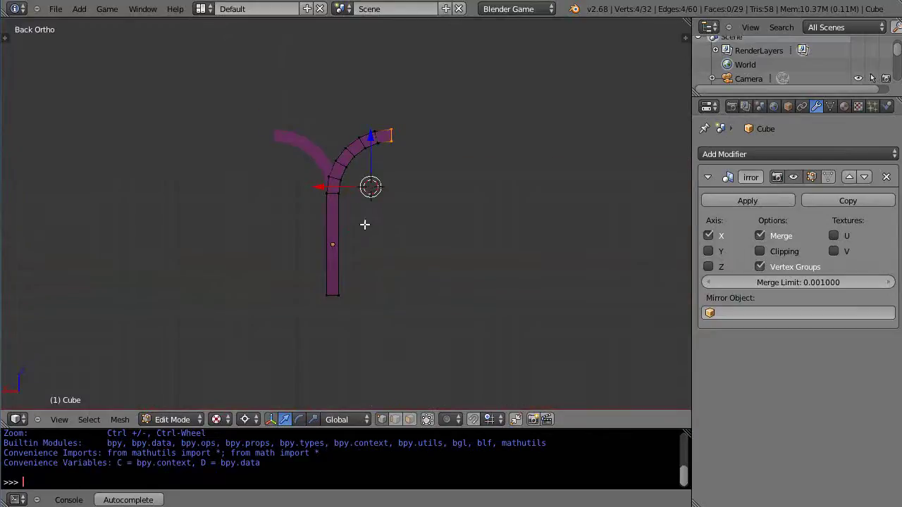
{"action": "scroll", "coordinate": [366, 224], "scroll_direction": "up", "scroll_amount": 2}
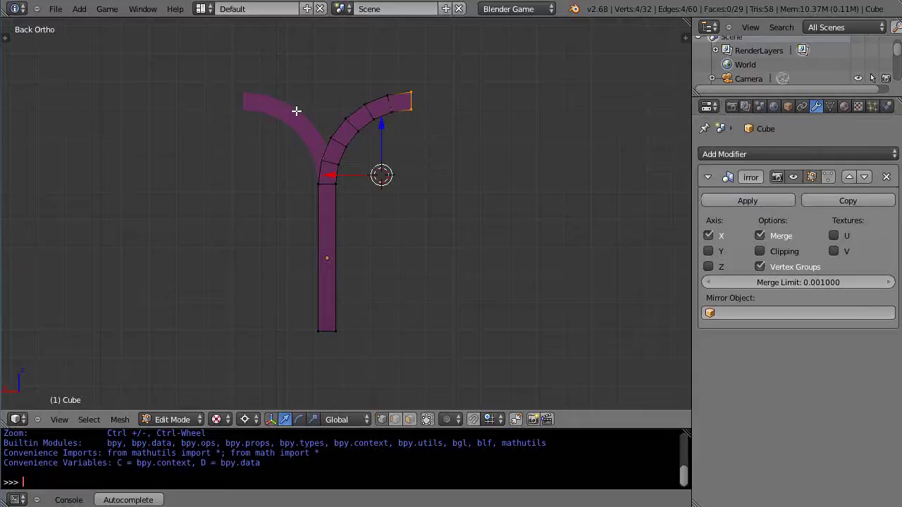
{"action": "key", "text": "Tab"}
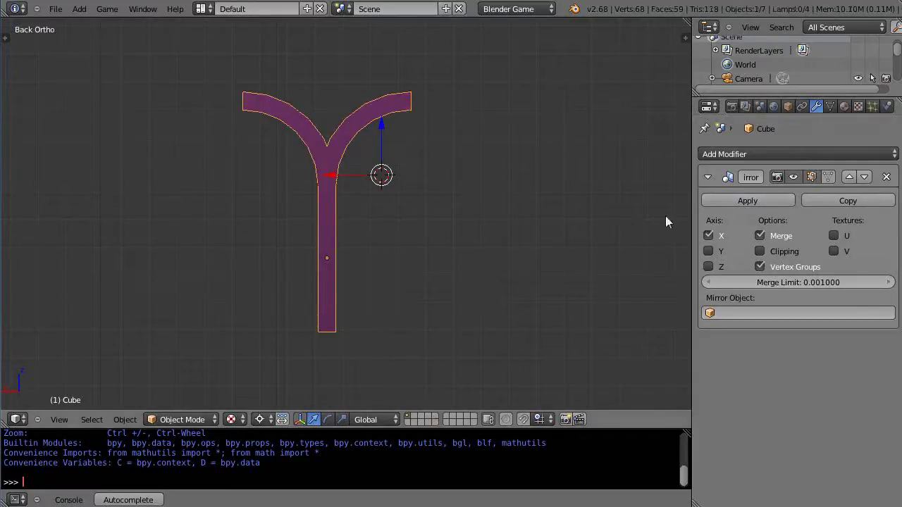
{"action": "left_click", "coordinate": [760, 198]}
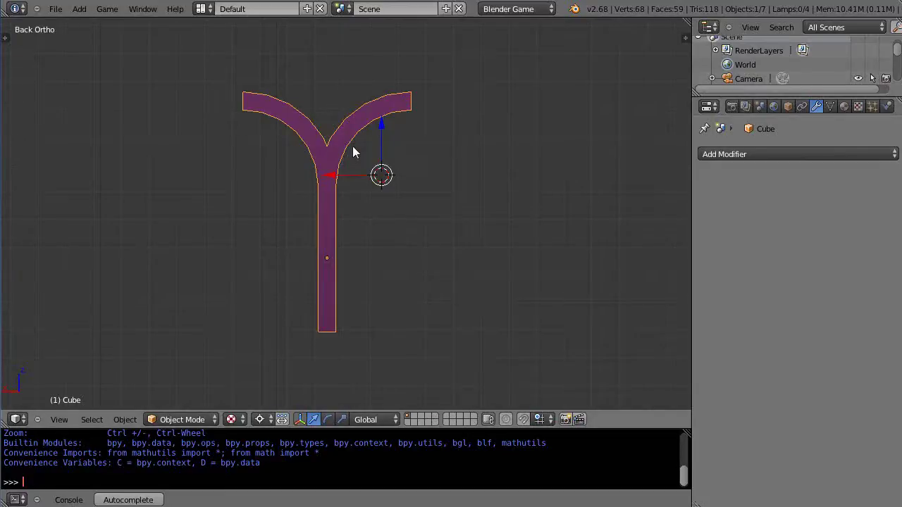
- In Edit Mode, deselect all and box-select the Y mesh's entire vertical stem, checking from an angle
{"action": "key", "text": "Tab"}
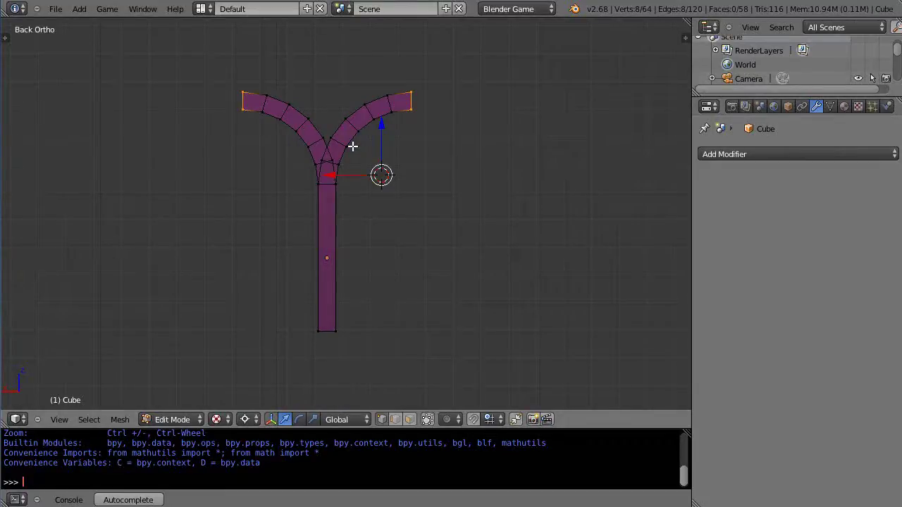
{"action": "scroll", "coordinate": [358, 189], "scroll_direction": "up", "scroll_amount": 3}
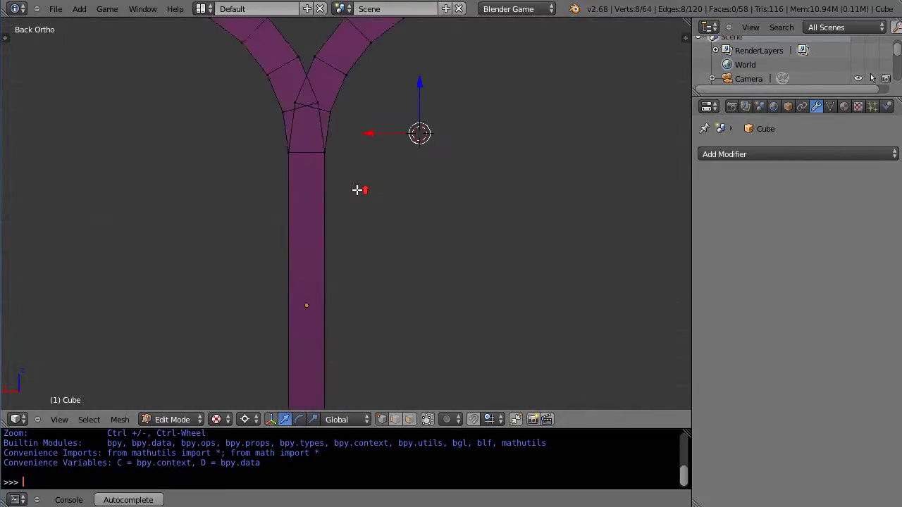
{"action": "scroll", "coordinate": [334, 138], "scroll_direction": "down", "scroll_amount": 3}
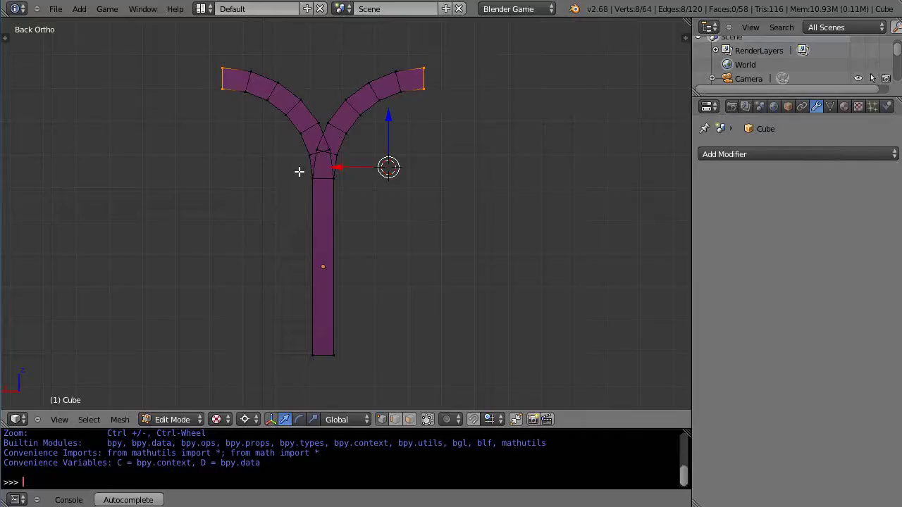
{"action": "key", "text": "a"}
{"action": "key", "text": "b"}
{"action": "key", "text": "c"}
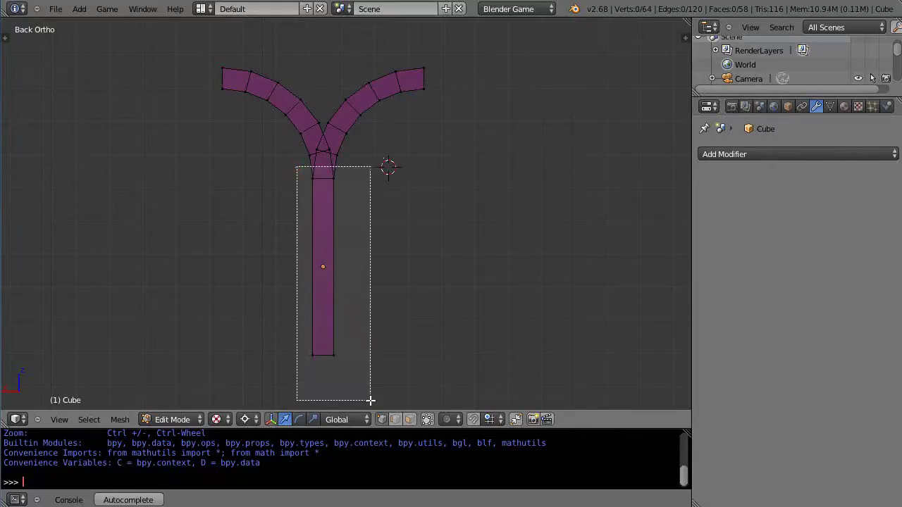
{"action": "left_click_drag", "start_coordinate": [371, 400], "coordinate": [371, 400]}
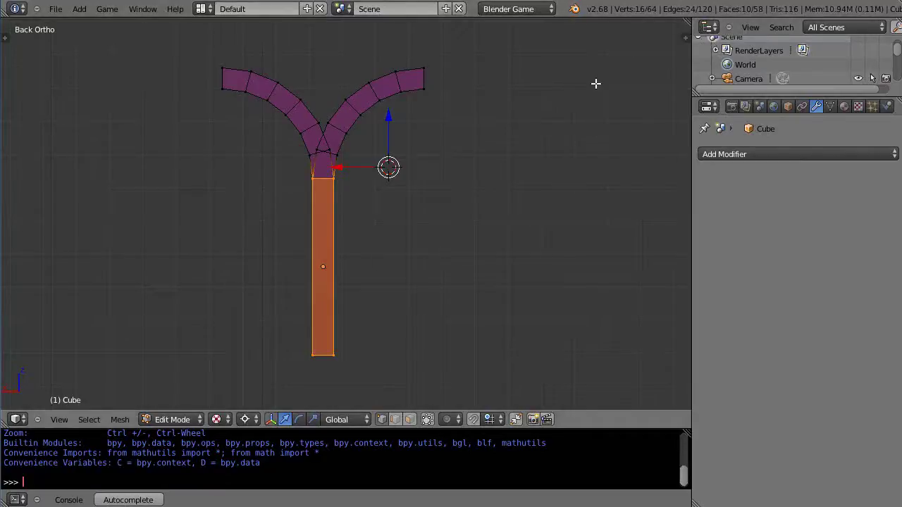
{"action": "middle_click_drag", "start_coordinate": [482, 218], "coordinate": [383, 192]}
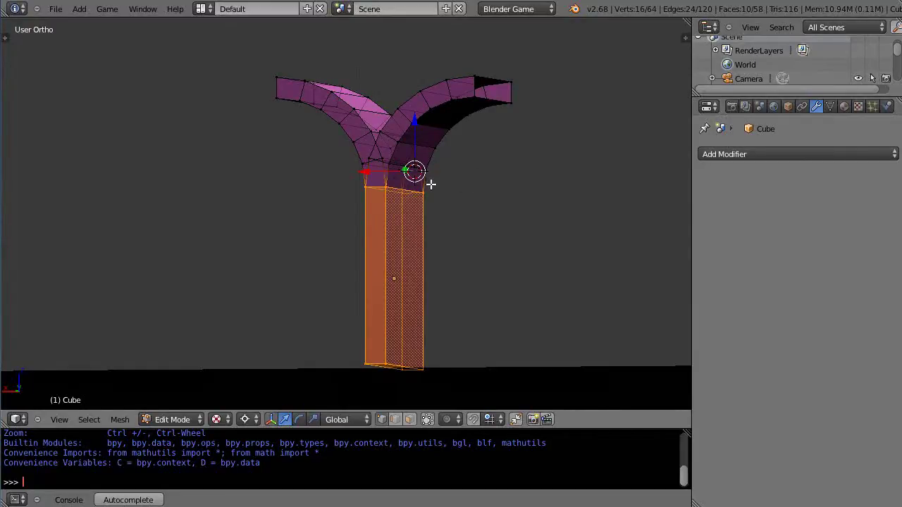
{"action": "key", "text": "ctrl+KP_1"}
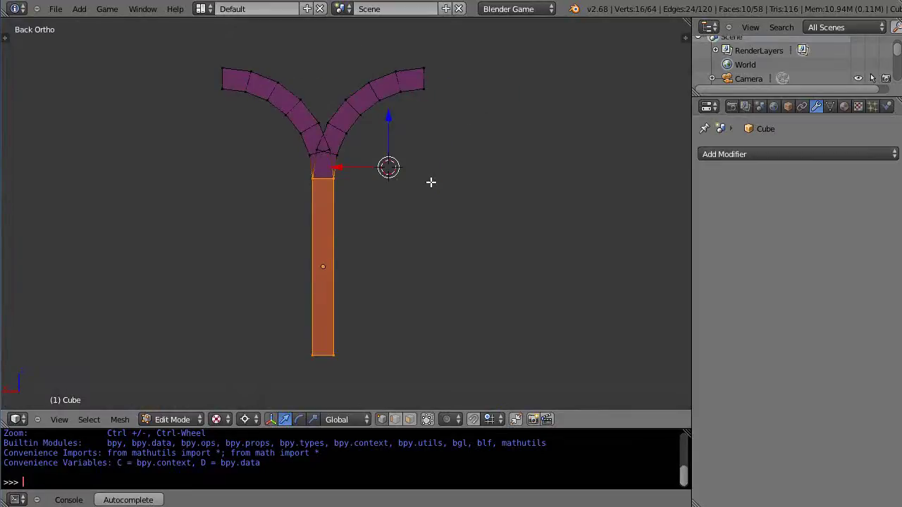
{"action": "scroll", "coordinate": [432, 183], "scroll_direction": "up", "scroll_amount": 1}
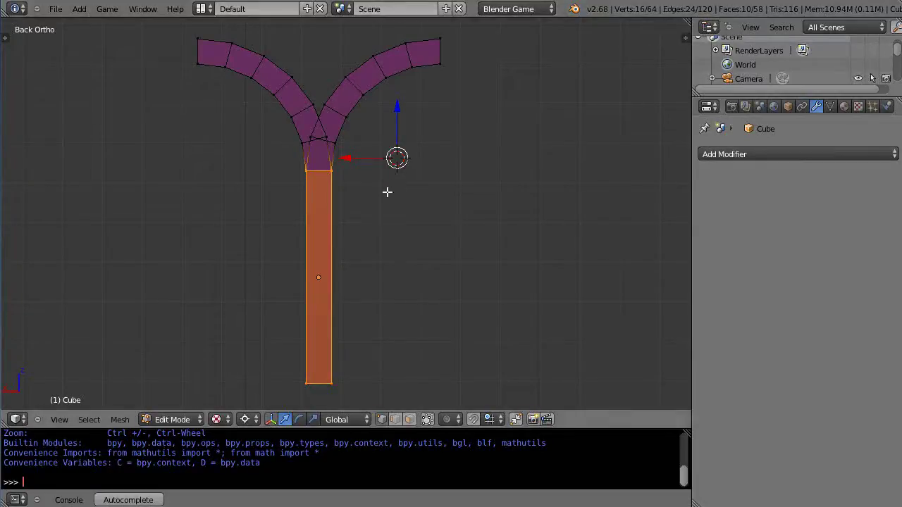
- Run Mesh > Vertices > Remove Doubles on the stem, then return to Object Mode
{"action": "left_click", "coordinate": [114, 419]}
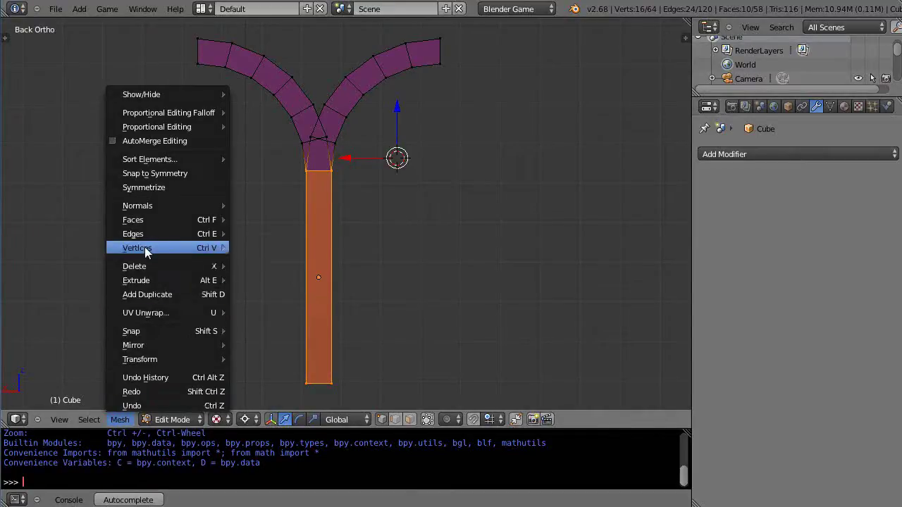
{"action": "mouse_move", "coordinate": [144, 247]}
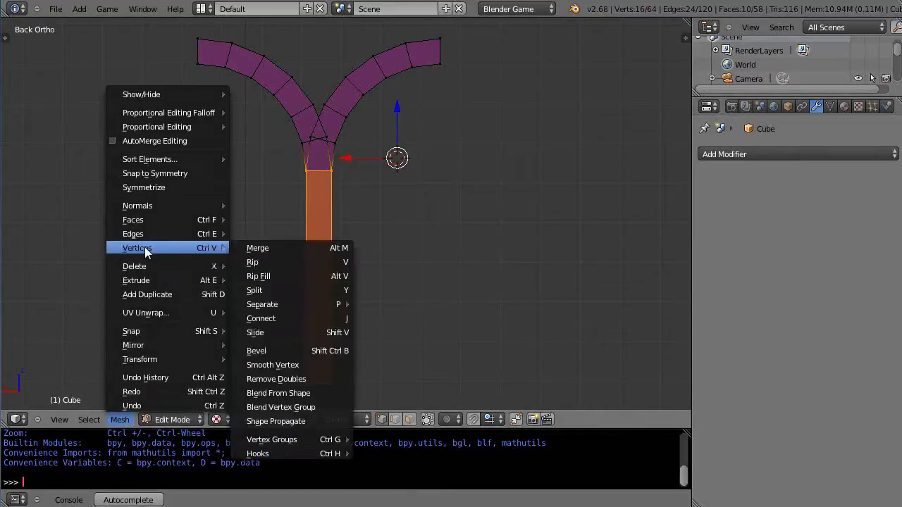
{"action": "left_click", "coordinate": [273, 380]}
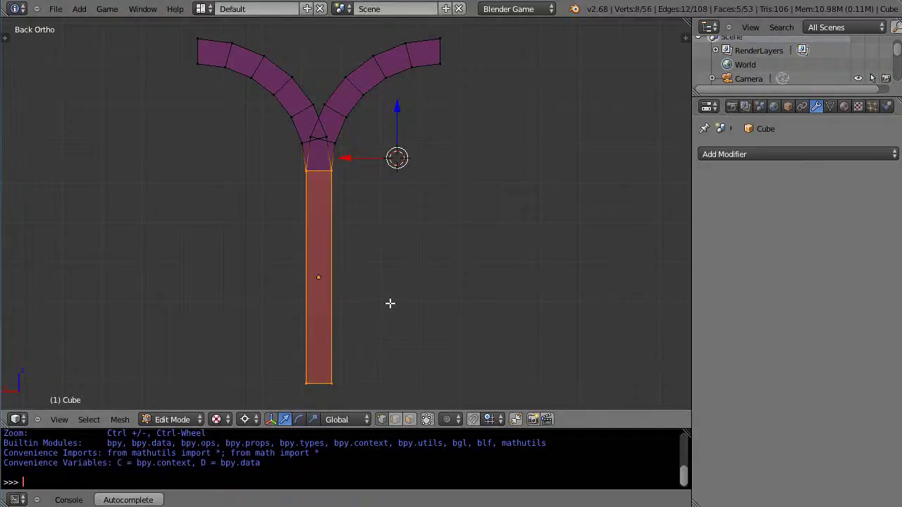
{"action": "key", "text": "Tab"}
{"action": "scroll", "coordinate": [393, 295], "scroll_direction": "down", "scroll_amount": 4}
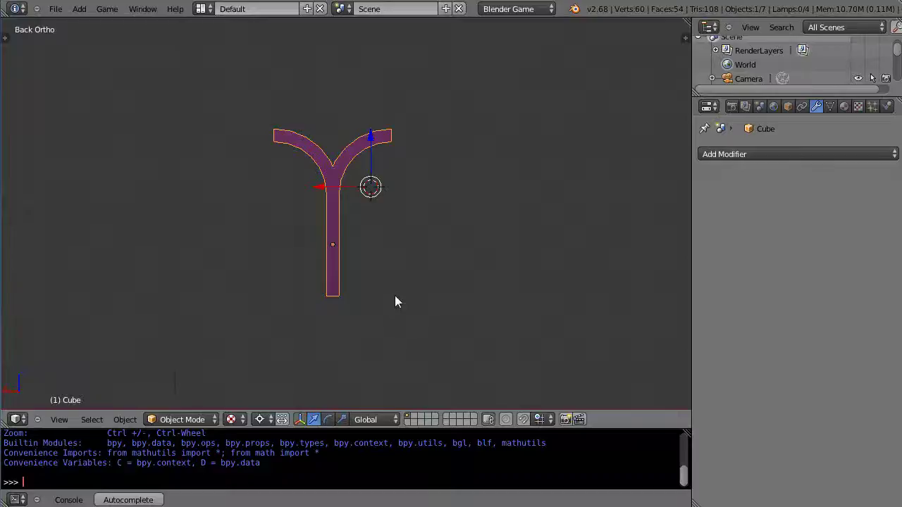
- Switch to perspective and add an Array modifier to the Y-shaped mesh
{"action": "key", "text": "KP_5"}
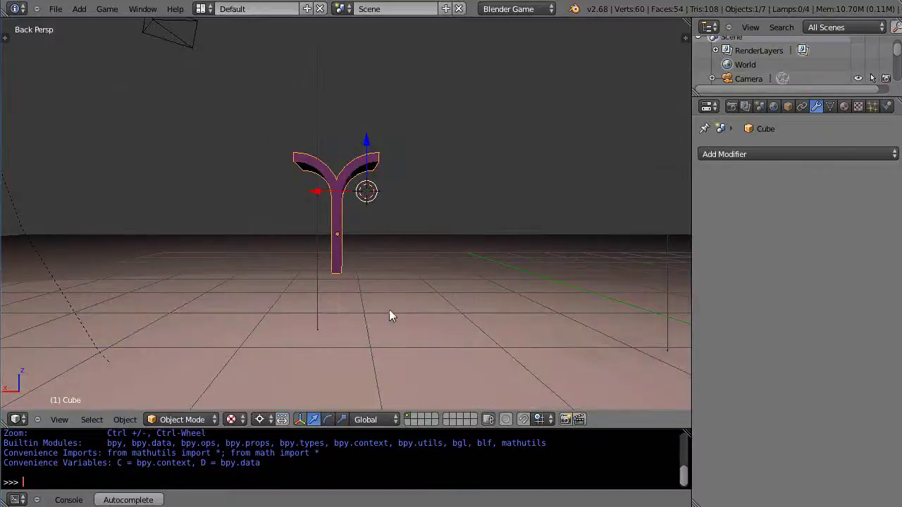
{"action": "middle_click_drag", "start_coordinate": [389, 309], "coordinate": [514, 248]}
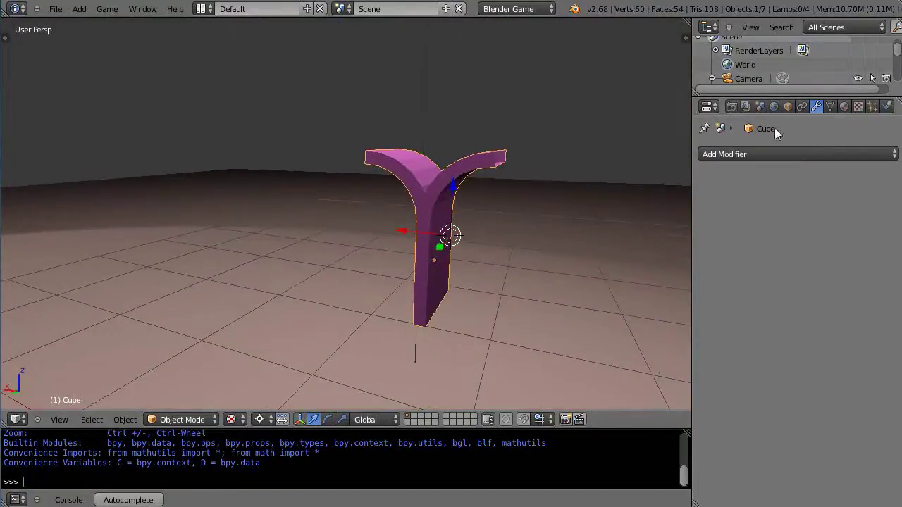
{"action": "left_click", "coordinate": [768, 154]}
{"action": "left_click", "coordinate": [572, 183]}
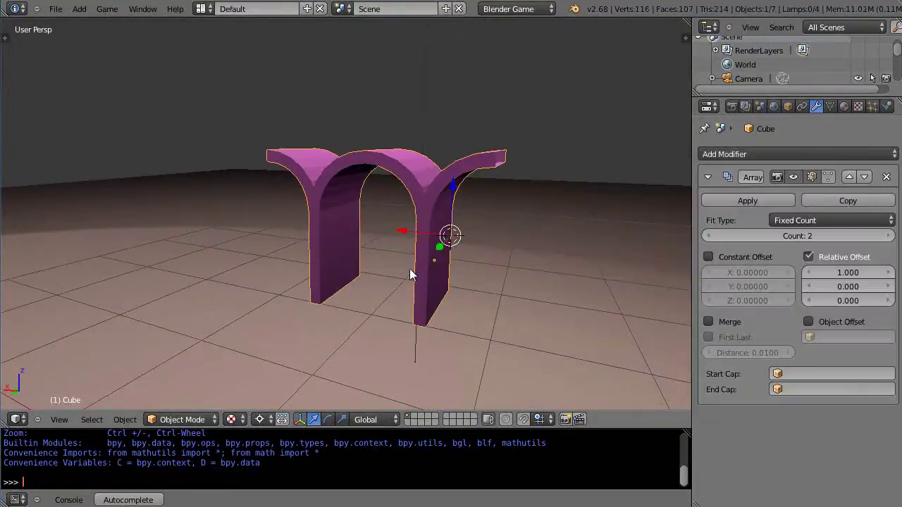
{"action": "middle_click_drag", "start_coordinate": [409, 275], "coordinate": [458, 316]}
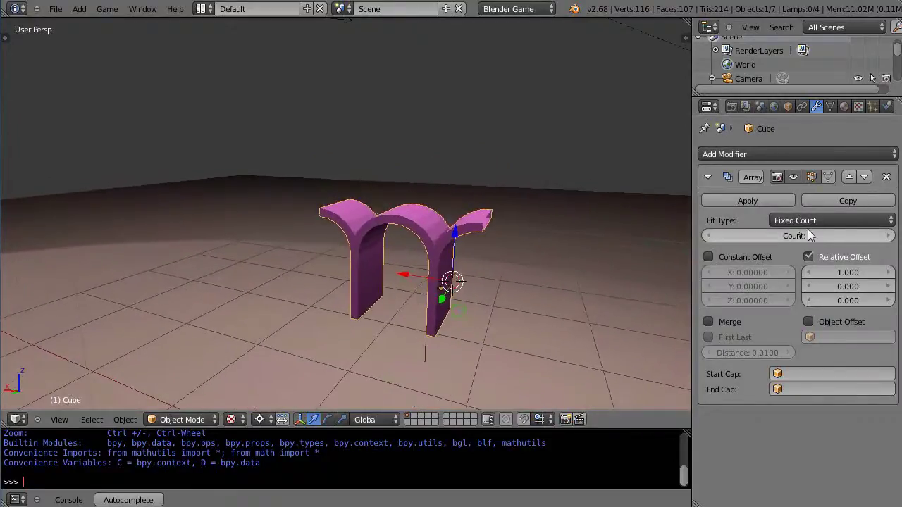
- Raise the Array count to 14 and orbit to view the long arcade
{"action": "left_click", "coordinate": [887, 235]}
{"action": "left_click", "coordinate": [887, 236]}
{"action": "left_click", "coordinate": [887, 235]}
{"action": "left_click", "coordinate": [888, 236]}
{"action": "left_click", "coordinate": [888, 235]}
{"action": "left_click", "coordinate": [887, 235]}
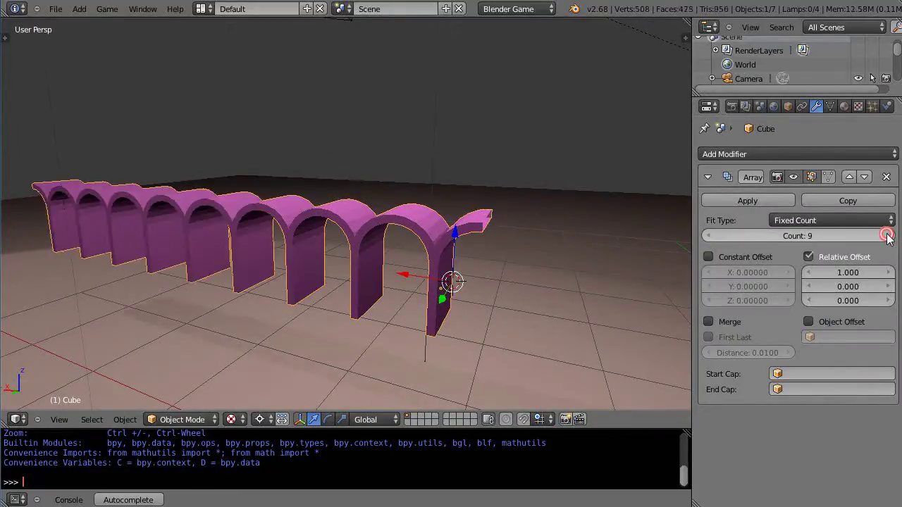
{"action": "left_click", "coordinate": [887, 235]}
{"action": "left_click", "coordinate": [887, 235]}
{"action": "left_click", "coordinate": [887, 236]}
{"action": "left_click", "coordinate": [888, 236]}
{"action": "left_click", "coordinate": [887, 235]}
{"action": "middle_click_drag", "start_coordinate": [313, 258], "coordinate": [415, 222]}
{"action": "middle_click_drag", "start_coordinate": [477, 252], "coordinate": [499, 236]}
{"action": "scroll", "coordinate": [508, 290], "scroll_direction": "up", "scroll_amount": 3}
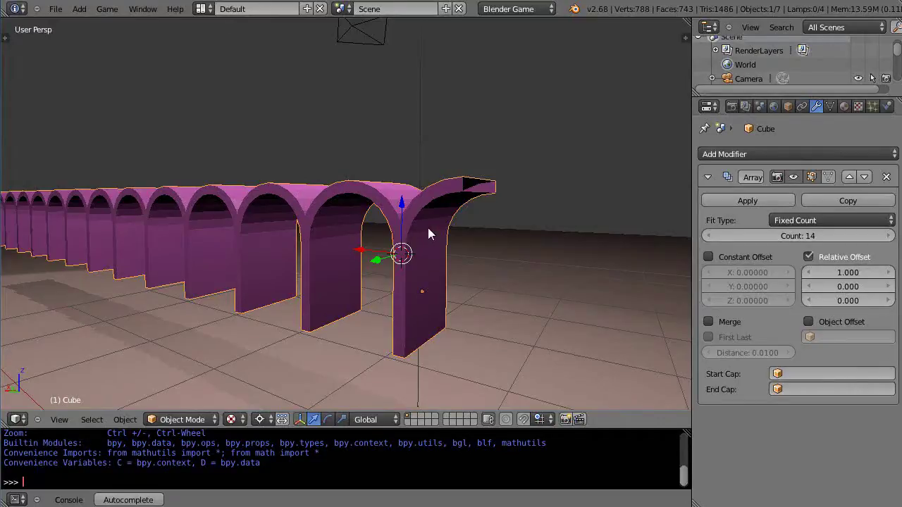
{"action": "scroll", "coordinate": [427, 232], "scroll_direction": "down", "scroll_amount": 1}
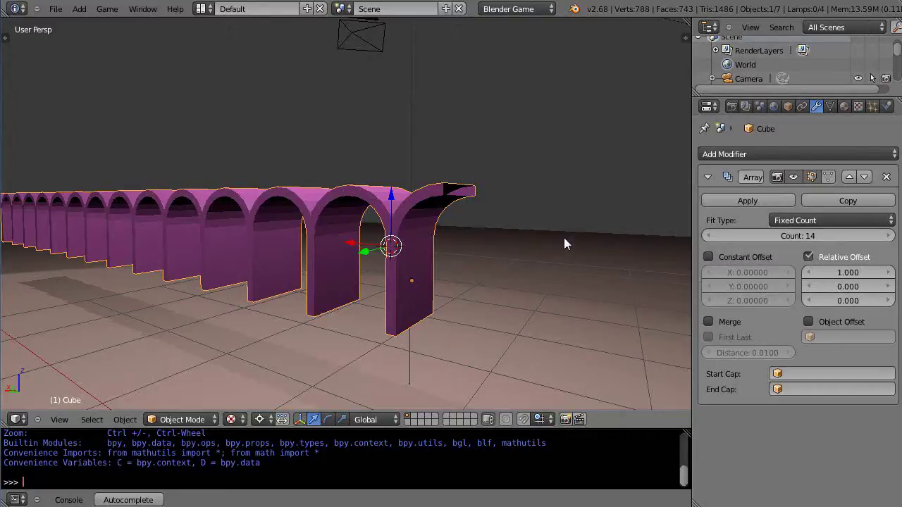
{"action": "middle_click_drag", "start_coordinate": [434, 269], "coordinate": [300, 308]}
{"action": "scroll", "coordinate": [367, 289], "scroll_direction": "down", "scroll_amount": 4}
{"action": "scroll", "coordinate": [335, 297], "scroll_direction": "up", "scroll_amount": 4}
{"action": "scroll", "coordinate": [587, 276], "scroll_direction": "down", "scroll_amount": 2}
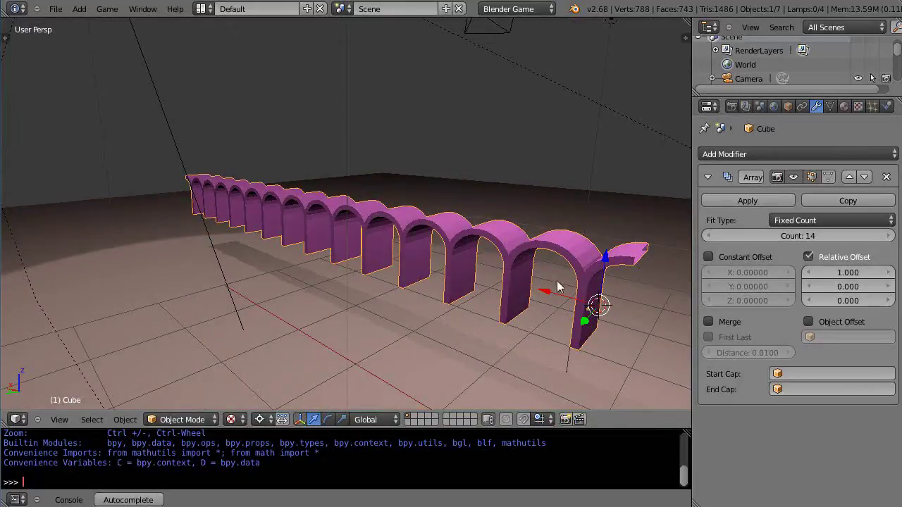
{"action": "middle_click_drag", "start_coordinate": [360, 311], "coordinate": [367, 299]}
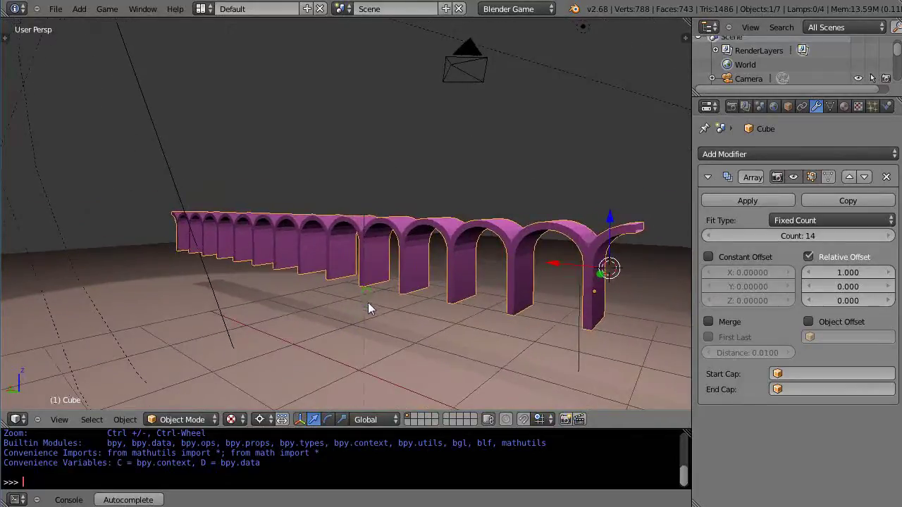